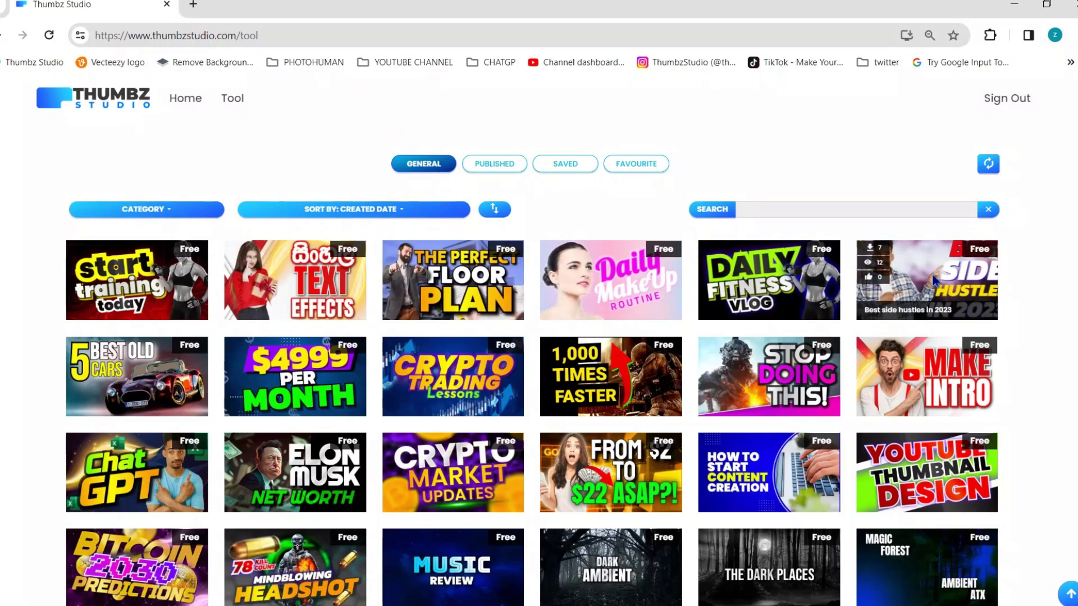
# - Load the free "Best side hustles in 2023" template into the editor
pyautogui.click(904, 280)
pyautogui.click(933, 497)
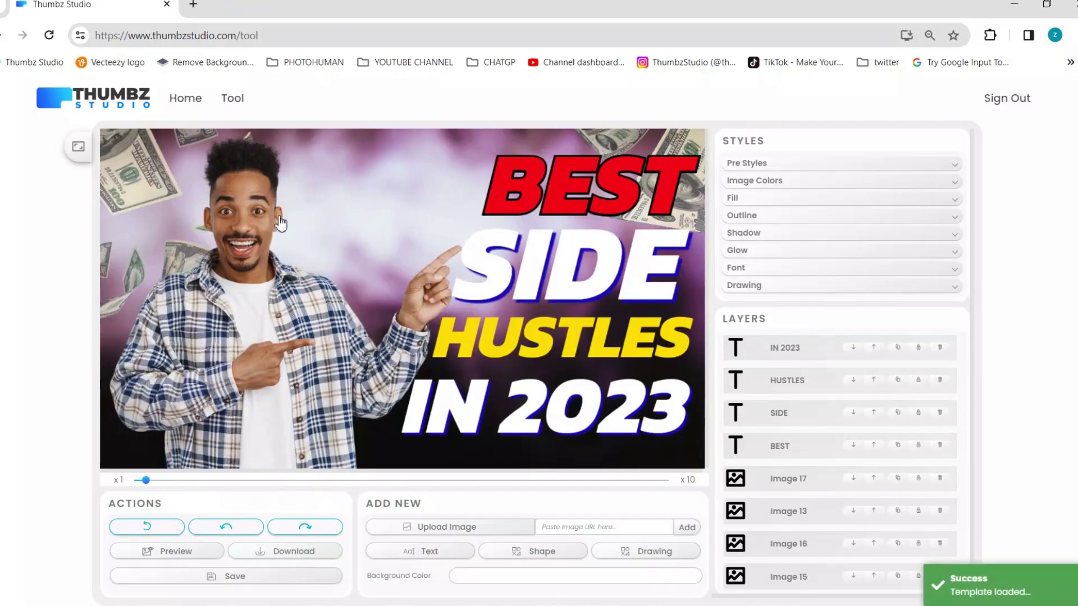
# - Enable a green (#00ff27) shadow on the man's image and increase its feather for a soft glow
pyautogui.click(270, 287)
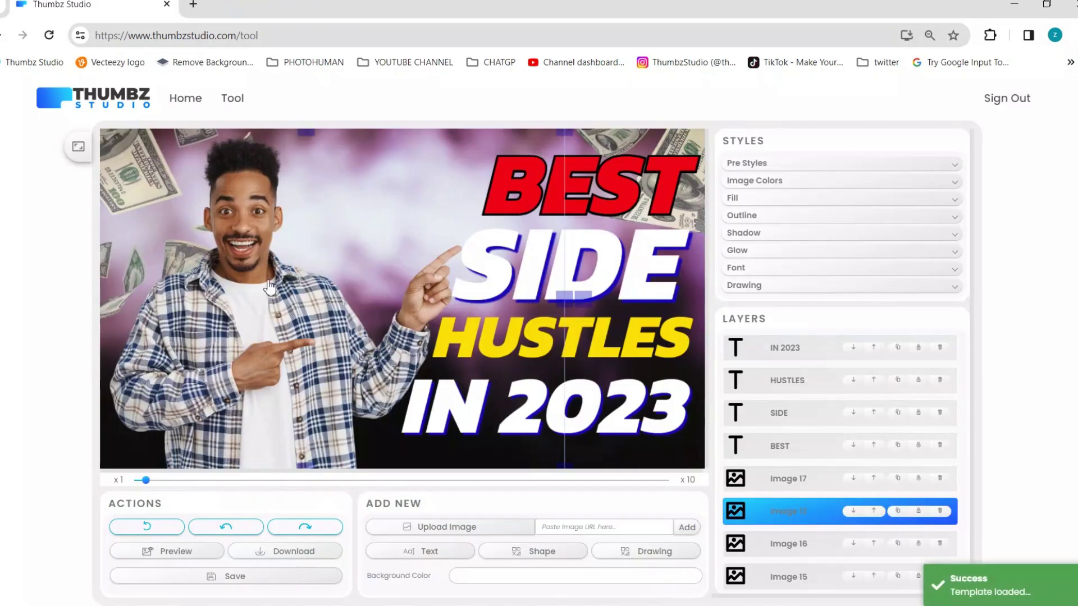
pyautogui.click(756, 234)
pyautogui.click(836, 254)
pyautogui.click(898, 274)
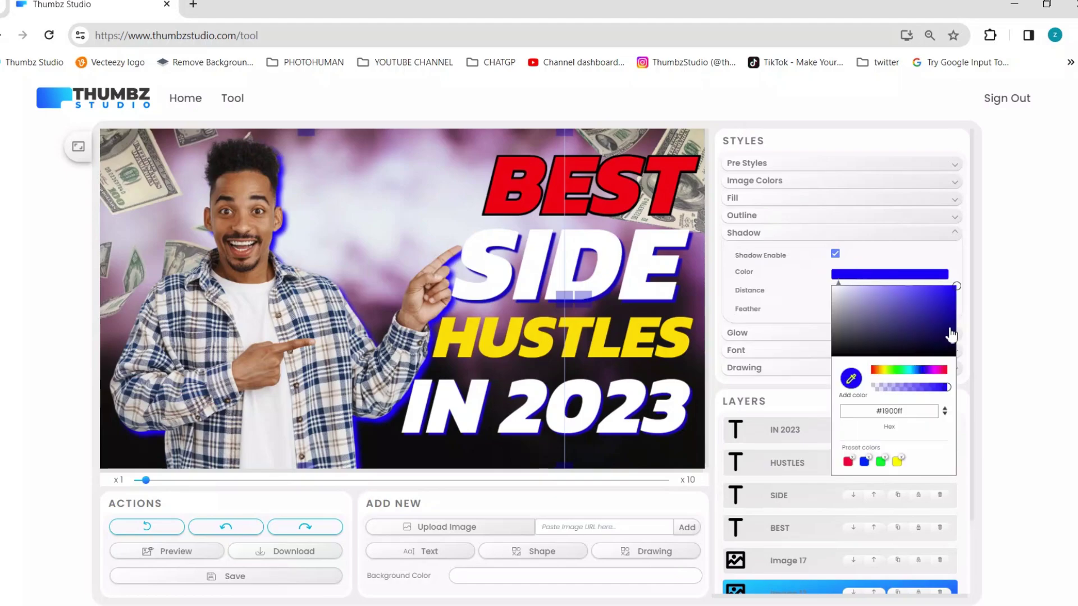
pyautogui.moveTo(904, 371); pyautogui.dragTo(896, 370)
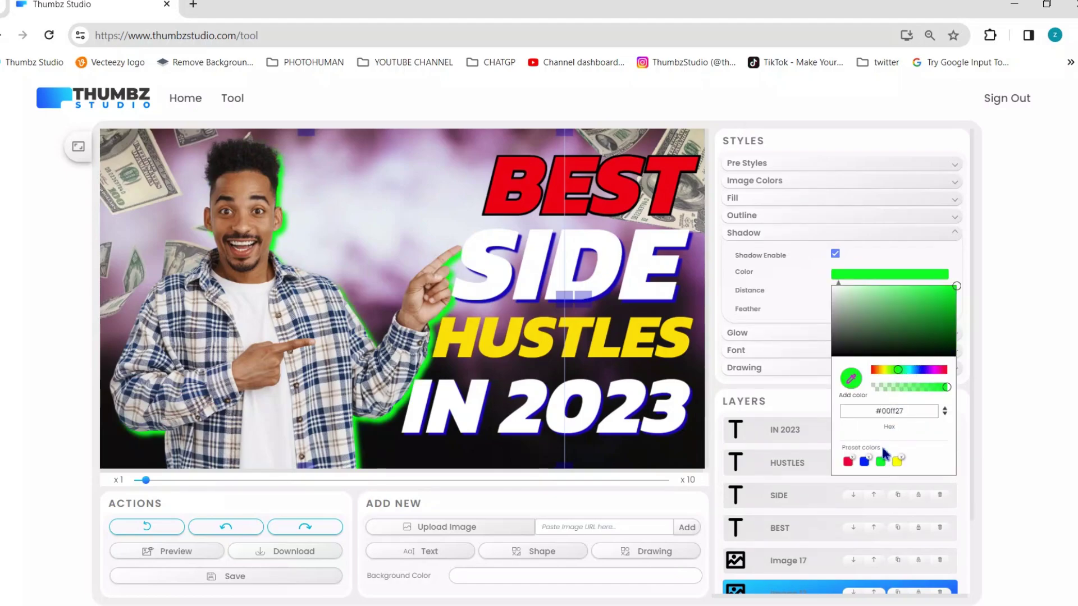
pyautogui.click(997, 277)
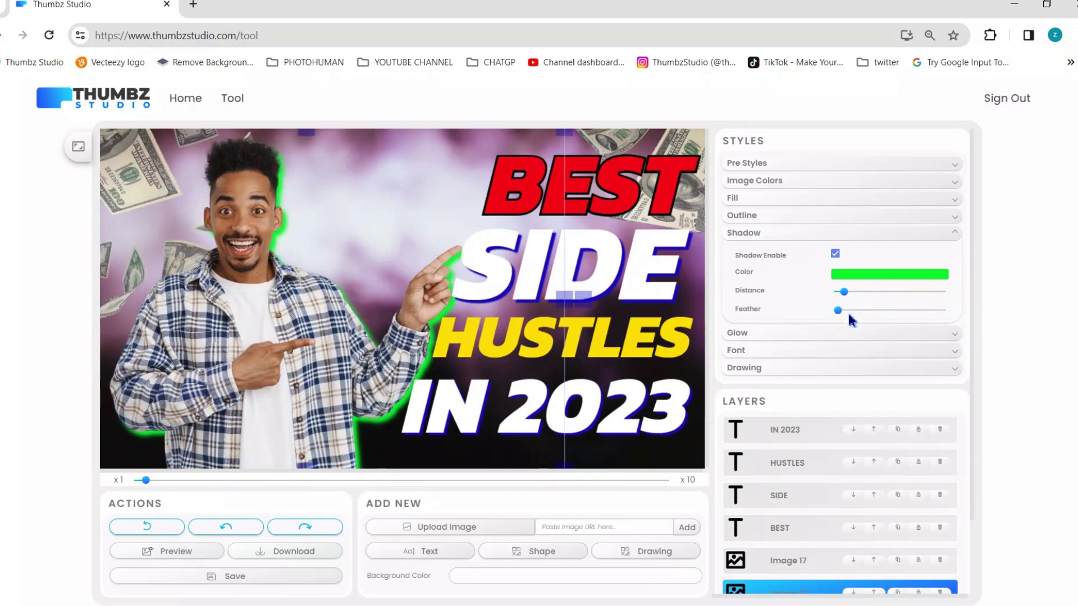
pyautogui.moveTo(852, 310); pyautogui.dragTo(857, 311)
# - Shift the man and the purple background image downwards and try out the blend colour on the background
pyautogui.moveTo(380, 175); pyautogui.dragTo(369, 267)
pyautogui.moveTo(402, 144); pyautogui.dragTo(391, 190)
pyautogui.click(746, 182)
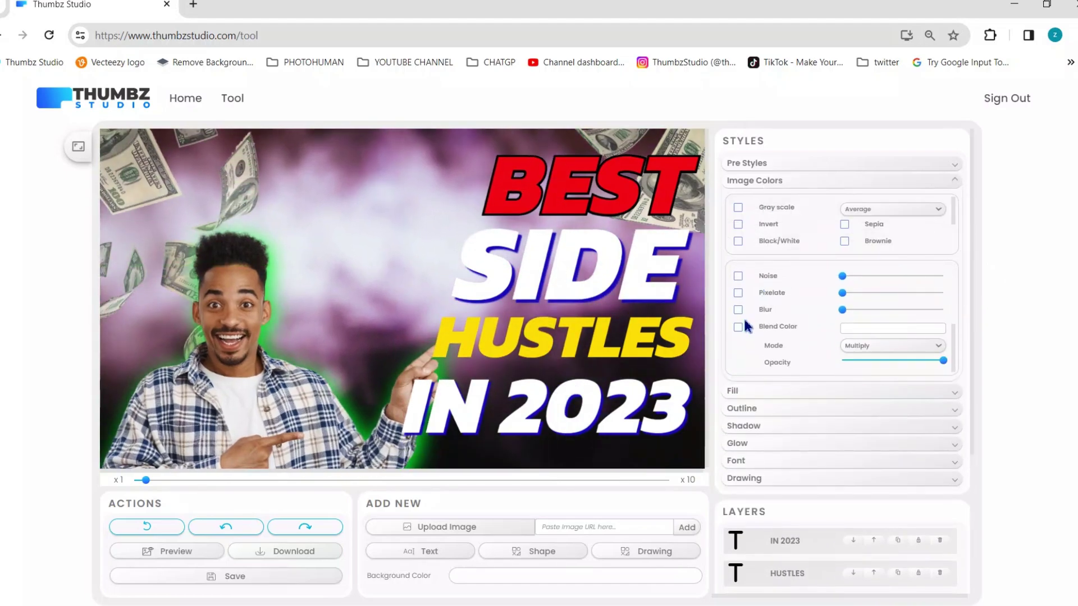
pyautogui.click(886, 330)
pyautogui.click(738, 327)
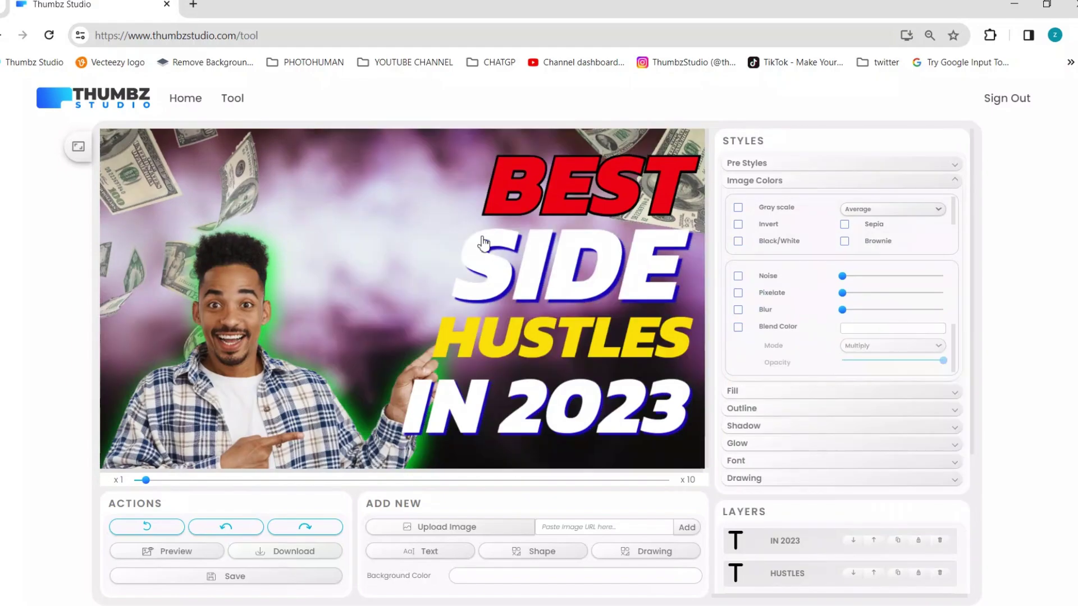
# - Delete the purple background image and move the man's image slightly up
pyautogui.press('Delete')
pyautogui.press('Return')
pyautogui.click(257, 392)
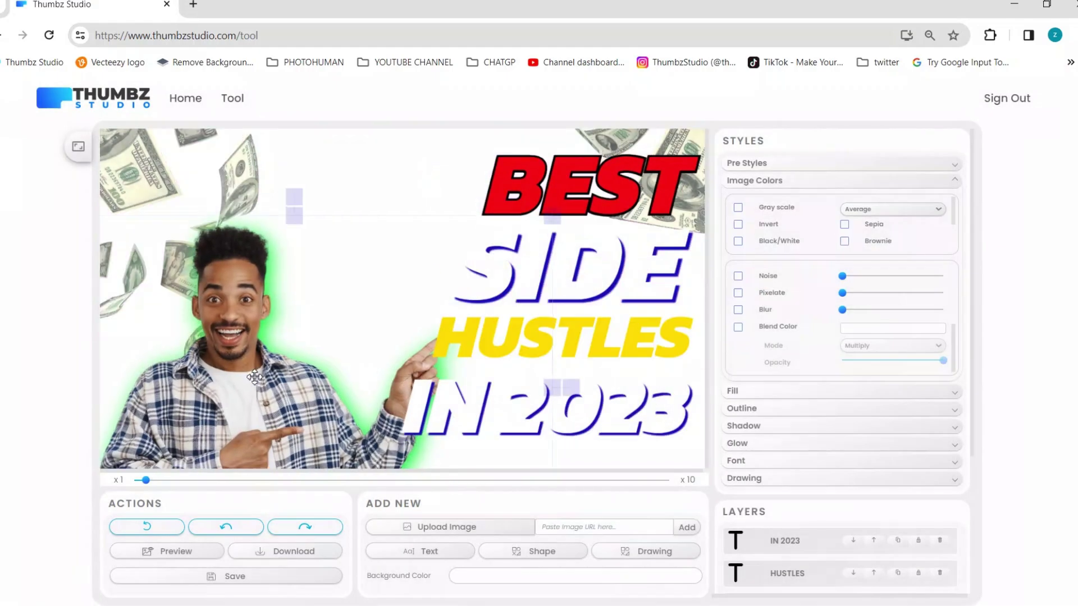
pyautogui.moveTo(257, 392); pyautogui.dragTo(257, 363)
# - Add a square shape and stretch it to cover the whole canvas
pyautogui.click(534, 551)
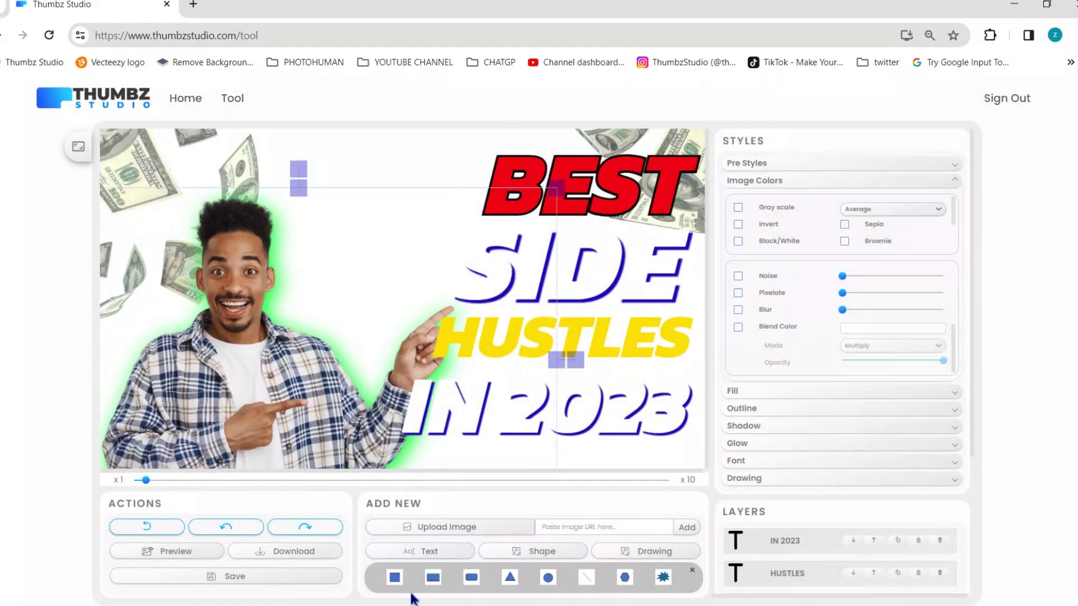
pyautogui.click(395, 577)
pyautogui.moveTo(162, 482); pyautogui.dragTo(134, 480)
pyautogui.moveTo(431, 313); pyautogui.dragTo(187, 190)
pyautogui.moveTo(228, 229); pyautogui.dragTo(960, 353)
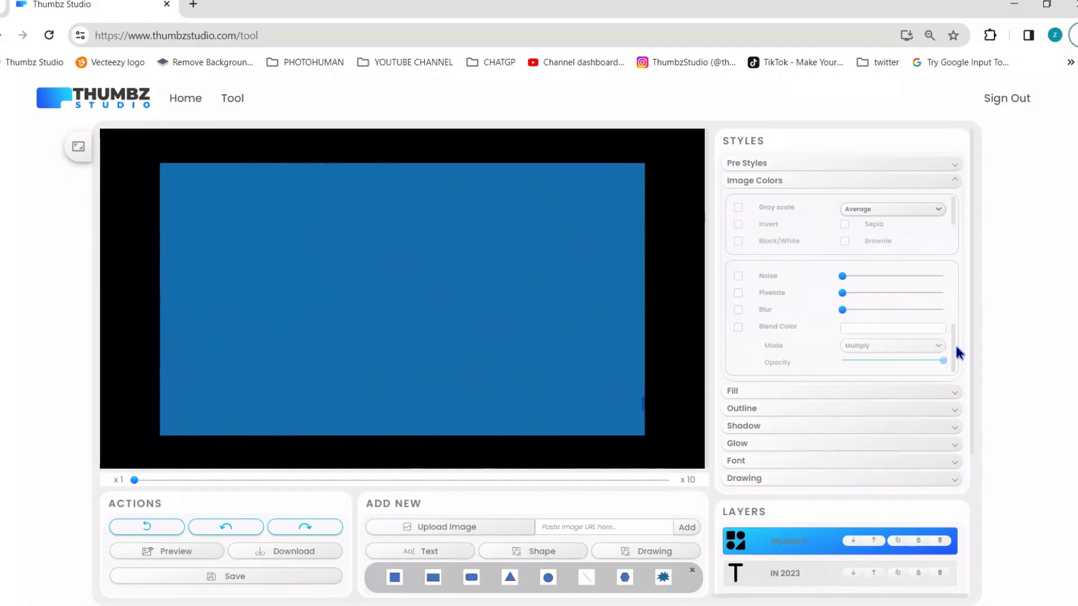
# - Fill the square with a linear gradient from black at the left end to dark green at the right
pyautogui.click(758, 391)
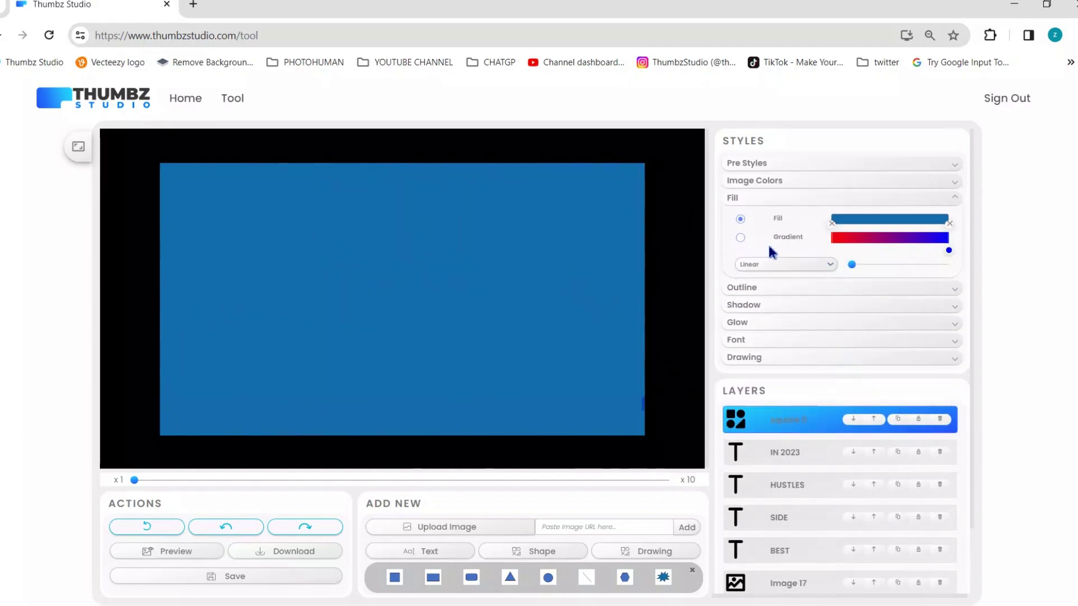
pyautogui.click(741, 237)
pyautogui.click(949, 251)
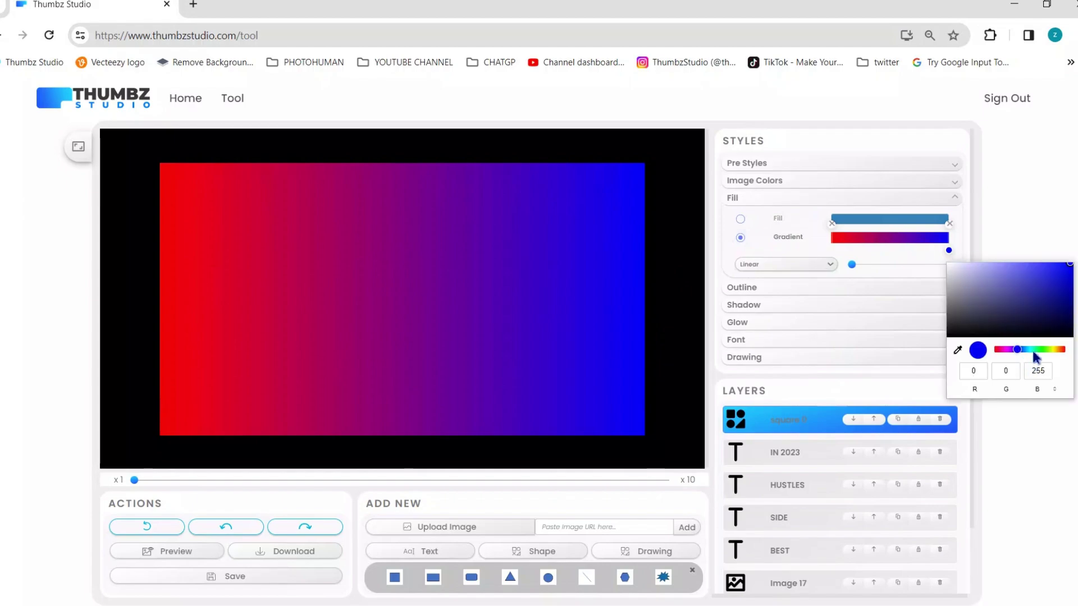
pyautogui.moveTo(1034, 351); pyautogui.dragTo(1040, 349)
pyautogui.click(925, 237)
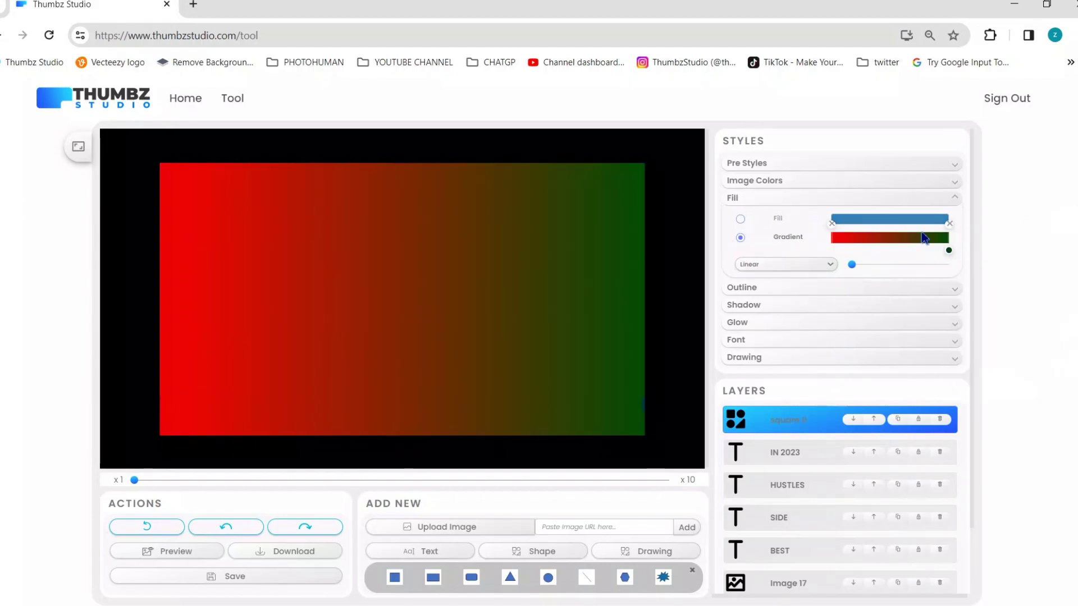
pyautogui.click(833, 236)
pyautogui.click(832, 251)
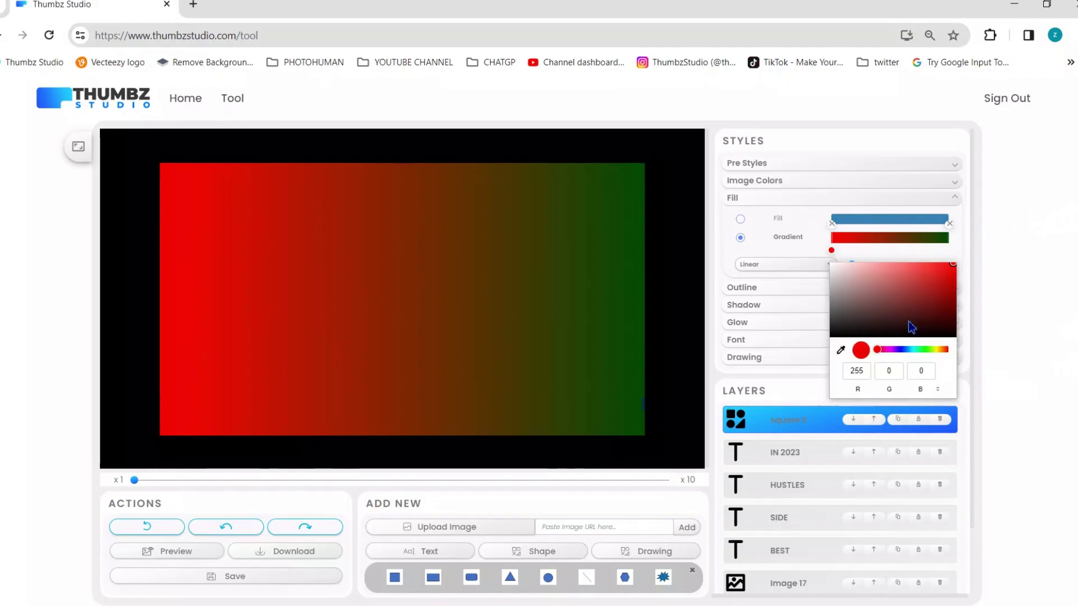
pyautogui.moveTo(910, 325); pyautogui.dragTo(980, 342)
pyautogui.click(1039, 309)
# - Send the gradient square to the back of the design and nudge the man's image slightly down and right
pyautogui.rightClick(337, 253)
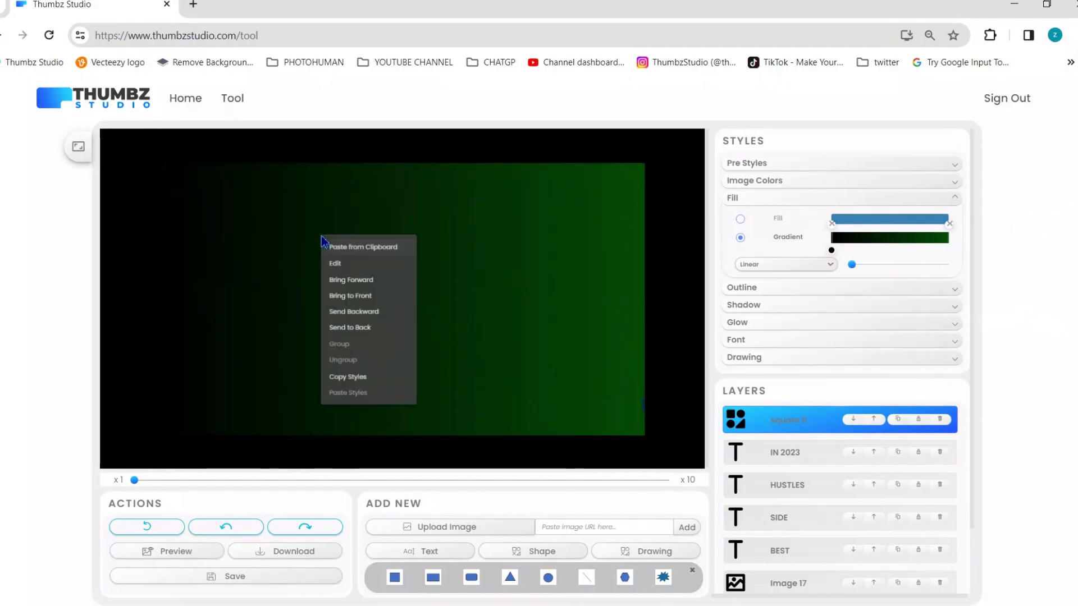
pyautogui.click(339, 331)
pyautogui.moveTo(250, 254); pyautogui.dragTo(257, 274)
# - Change the right end colour of the background gradient to bright green
pyautogui.click(491, 172)
pyautogui.click(489, 168)
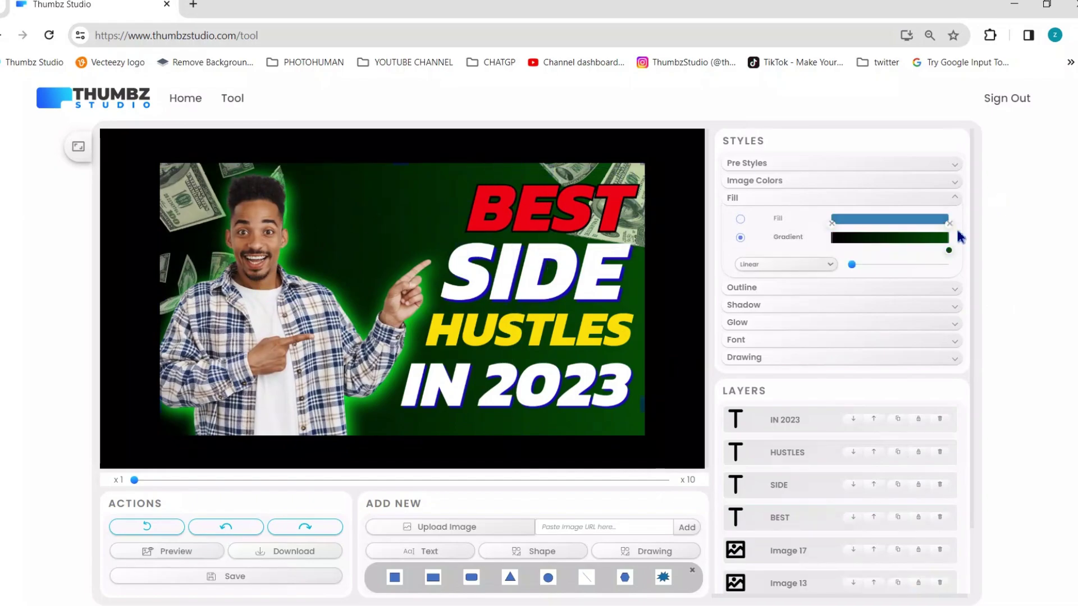
pyautogui.click(949, 251)
pyautogui.moveTo(1022, 298); pyautogui.dragTo(1072, 261)
pyautogui.click(1073, 216)
# - Move the man's image slightly down and right and reposition the dollar bills behind him
pyautogui.moveTo(260, 327); pyautogui.dragTo(282, 352)
pyautogui.moveTo(185, 190); pyautogui.dragTo(263, 201)
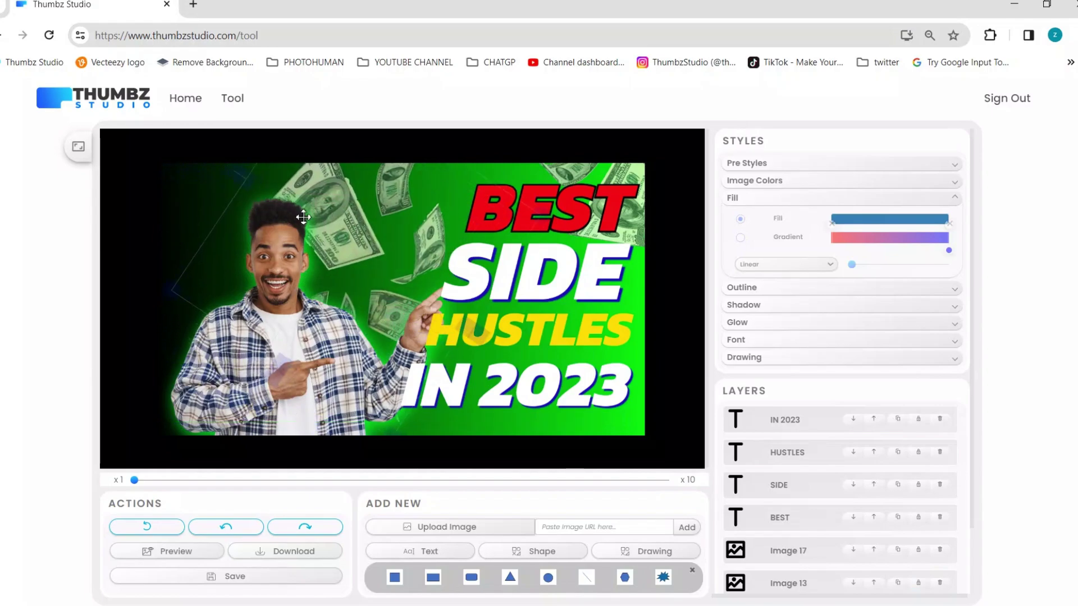
# - Enable a shadow on the dollar bills behind the man and colour it teal green (#00ffb5)
pyautogui.click(765, 306)
pyautogui.click(836, 253)
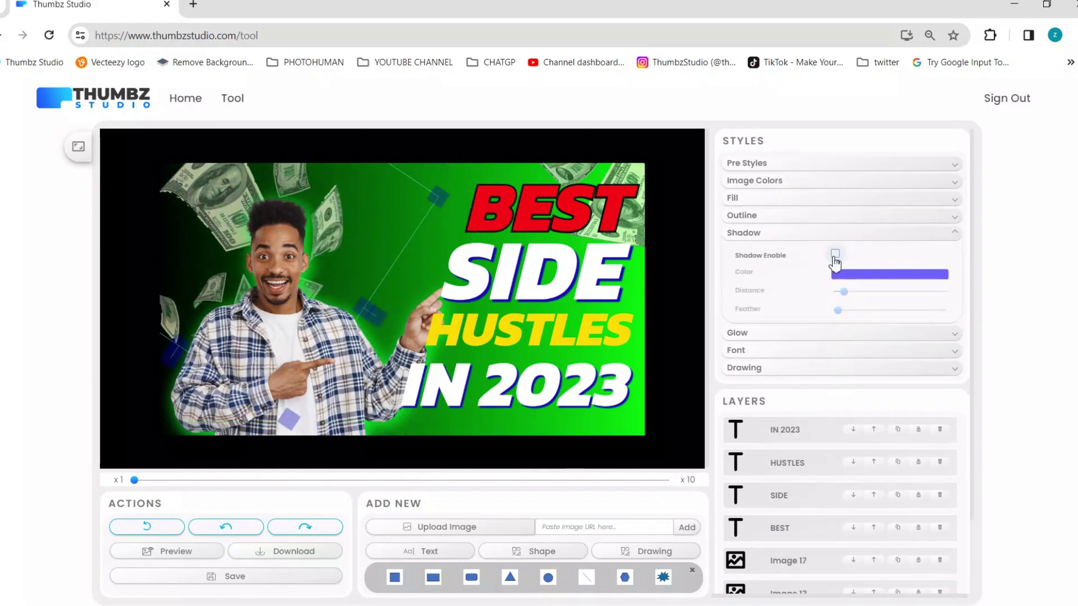
pyautogui.click(842, 275)
pyautogui.click(953, 287)
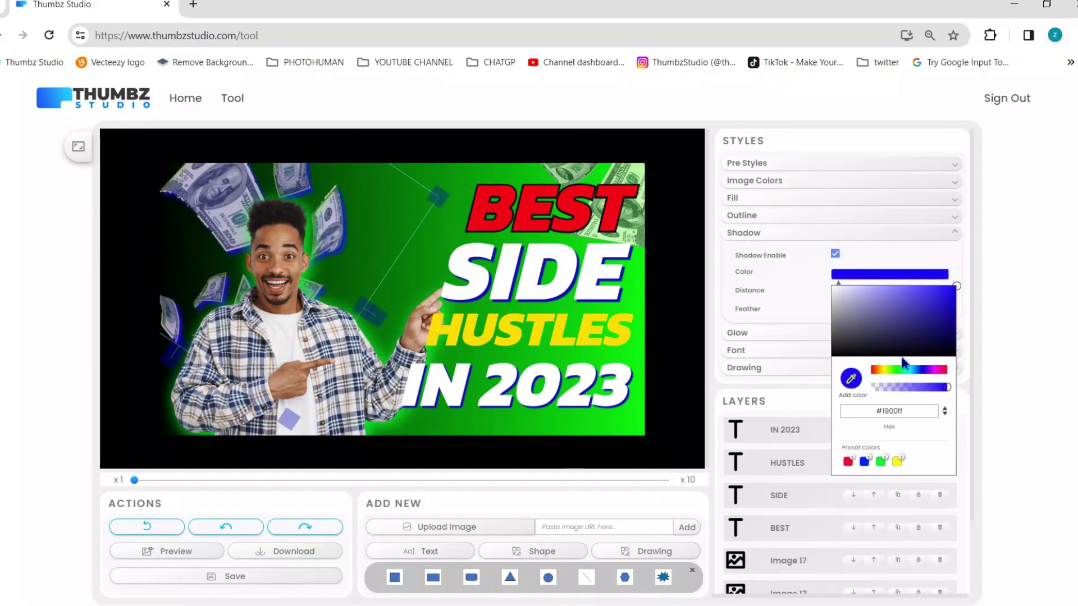
pyautogui.click(886, 371)
pyautogui.moveTo(887, 371); pyautogui.dragTo(904, 370)
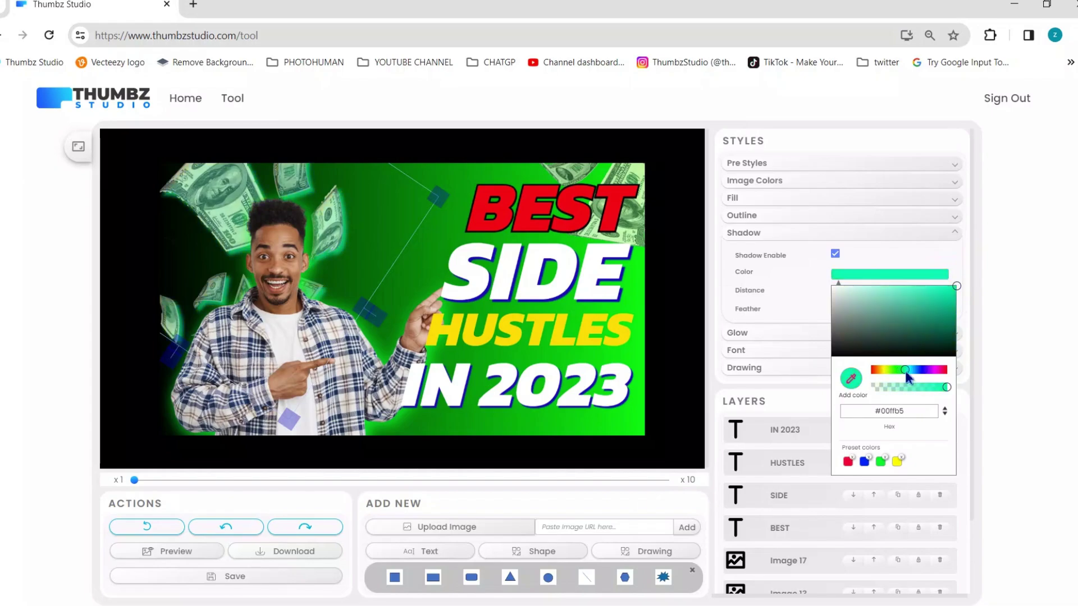
# - Change the shadow of the bills behind the man to black and increase its feather
pyautogui.click(908, 286)
pyautogui.moveTo(888, 237); pyautogui.dragTo(983, 245)
pyautogui.click(525, 173)
pyautogui.moveTo(889, 310); pyautogui.dragTo(998, 371)
pyautogui.click(998, 370)
pyautogui.moveTo(839, 309); pyautogui.dragTo(873, 312)
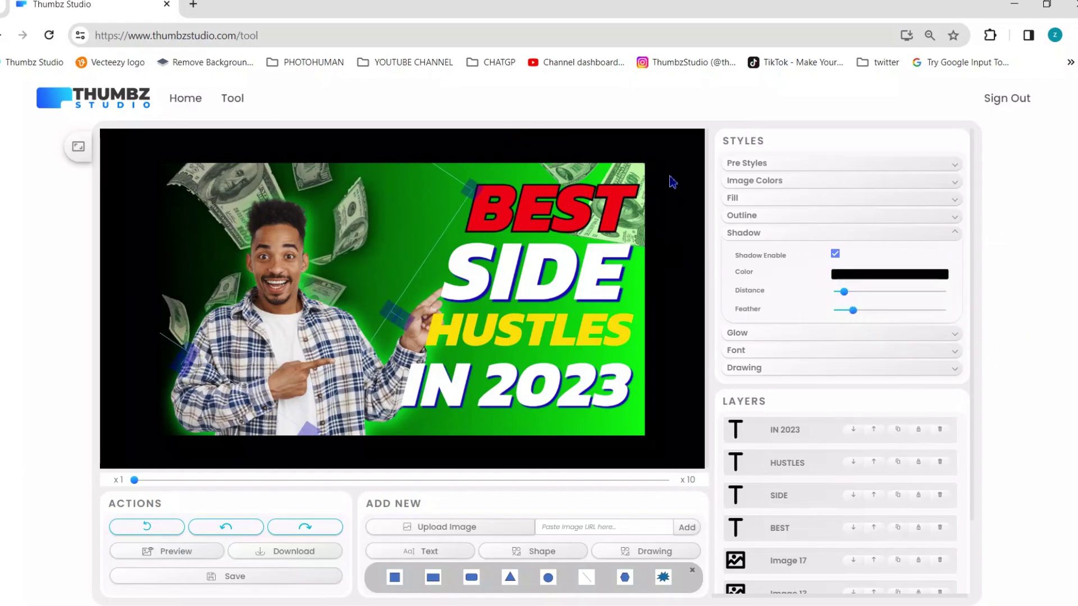
# - Apply a yellow (#fffe00) blend colour to the dollar bills behind the man
pyautogui.click(759, 180)
pyautogui.click(845, 255)
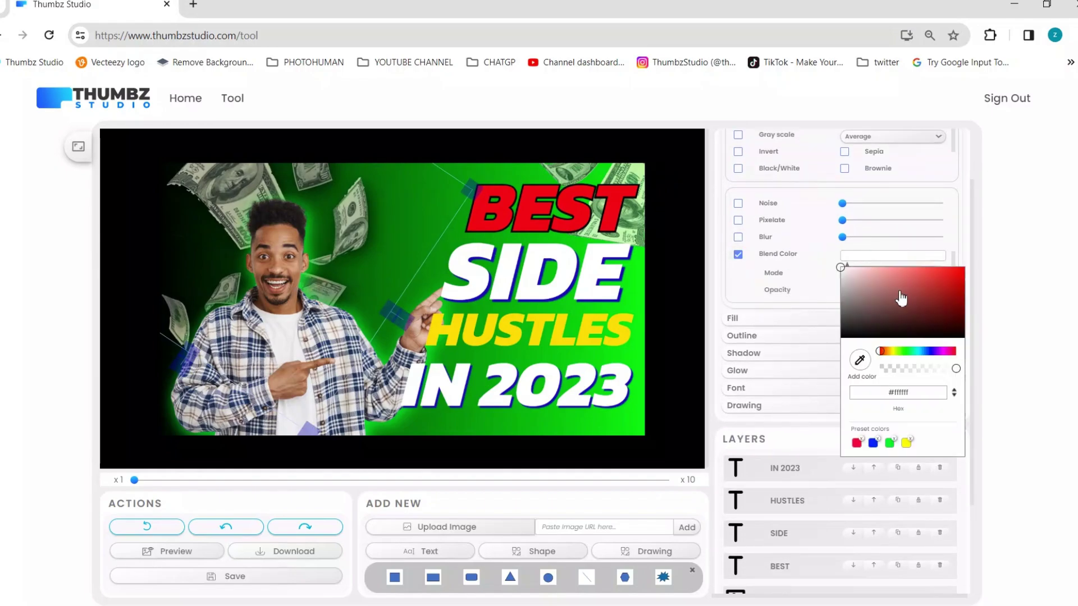
pyautogui.moveTo(890, 352); pyautogui.dragTo(905, 350)
pyautogui.click(906, 443)
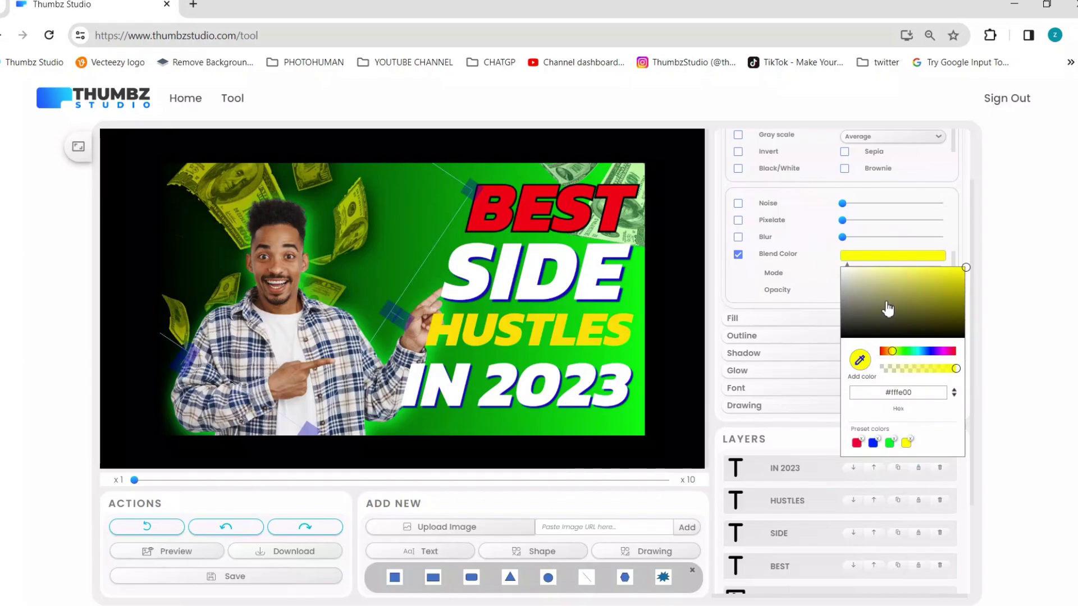
# - Nudge the man's image up and left, and copy the yellow bills' styles onto the dollar bills behind the text
pyautogui.moveTo(424, 296); pyautogui.dragTo(413, 275)
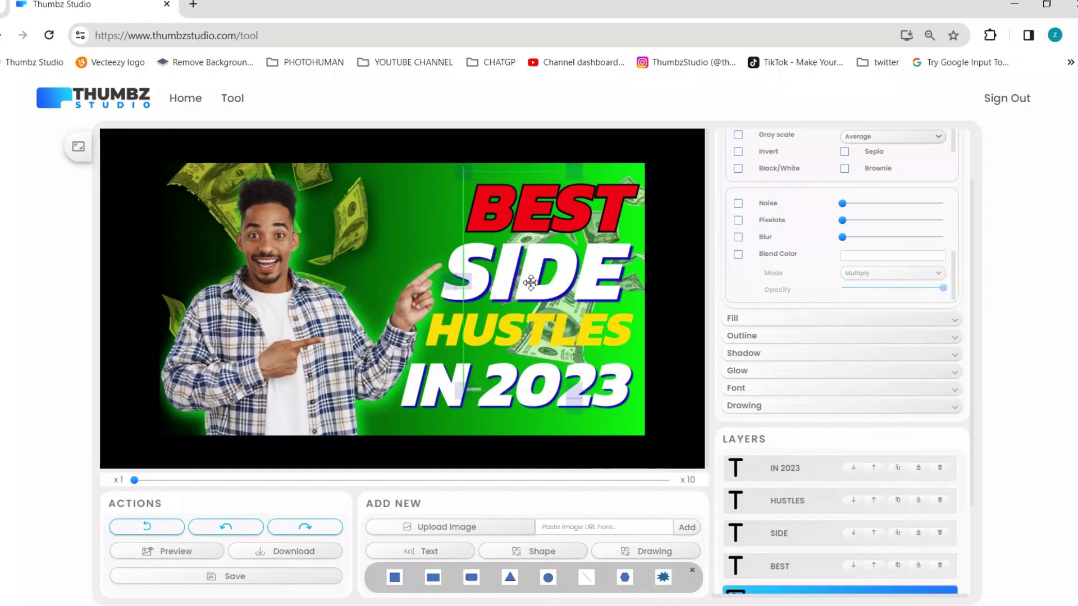
pyautogui.rightClick(257, 166)
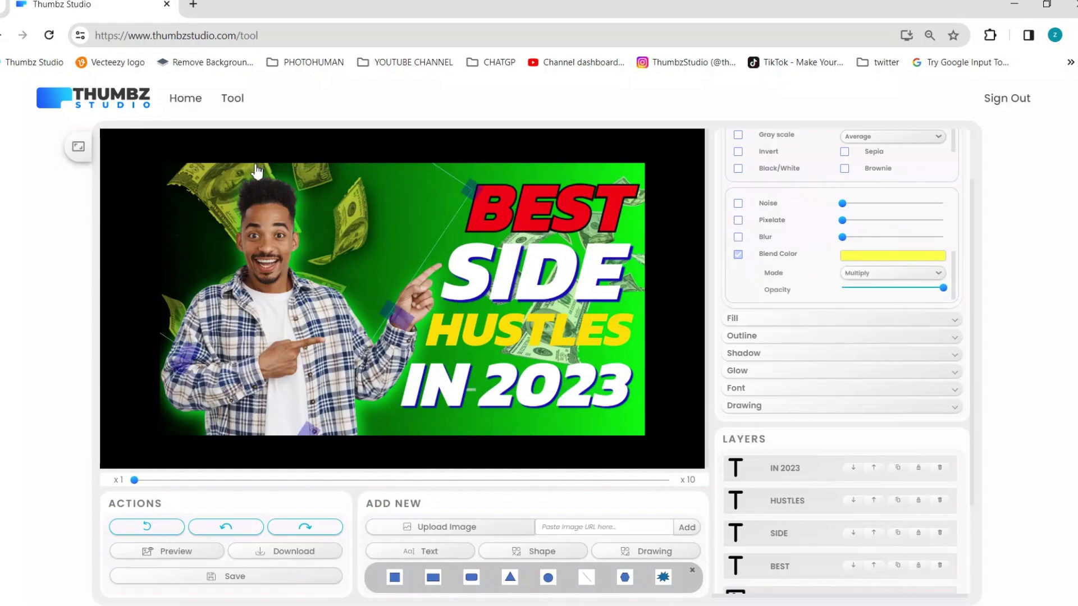
pyautogui.click(308, 293)
pyautogui.click(637, 227)
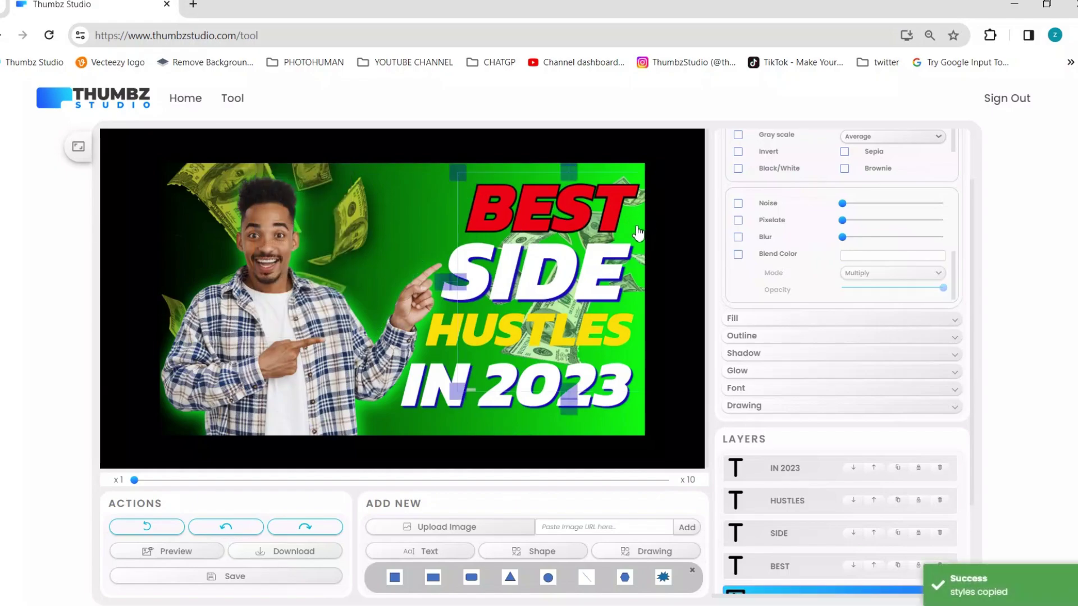
pyautogui.rightClick(635, 226)
pyautogui.click(656, 369)
# - Move the BEST text left and nudge the SIDE, HUSTLES and IN 2023 lines into better alignment
pyautogui.click(562, 221)
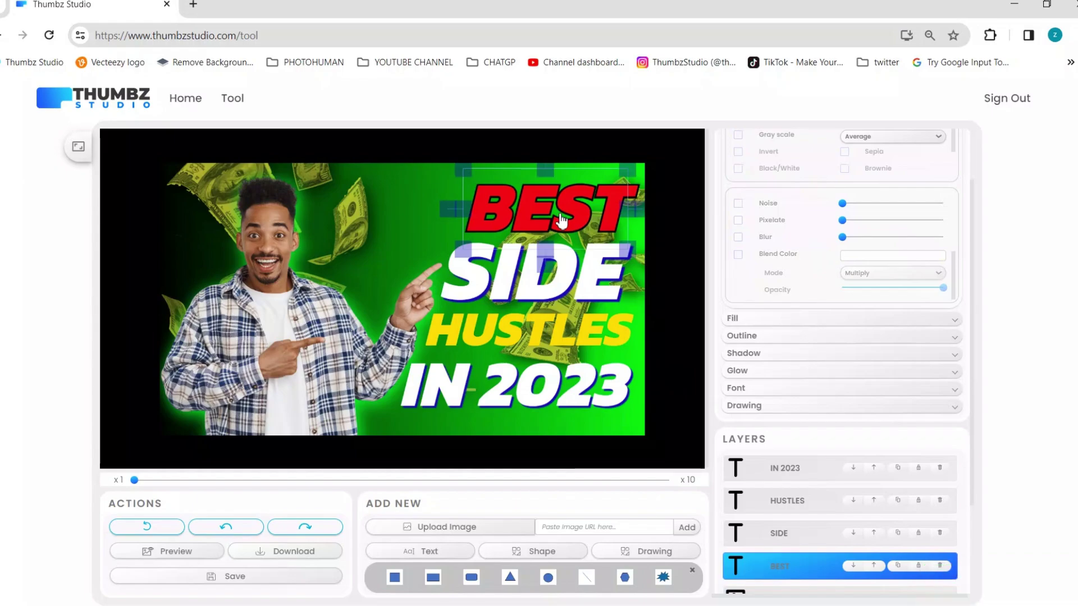
pyautogui.moveTo(564, 220); pyautogui.dragTo(548, 219)
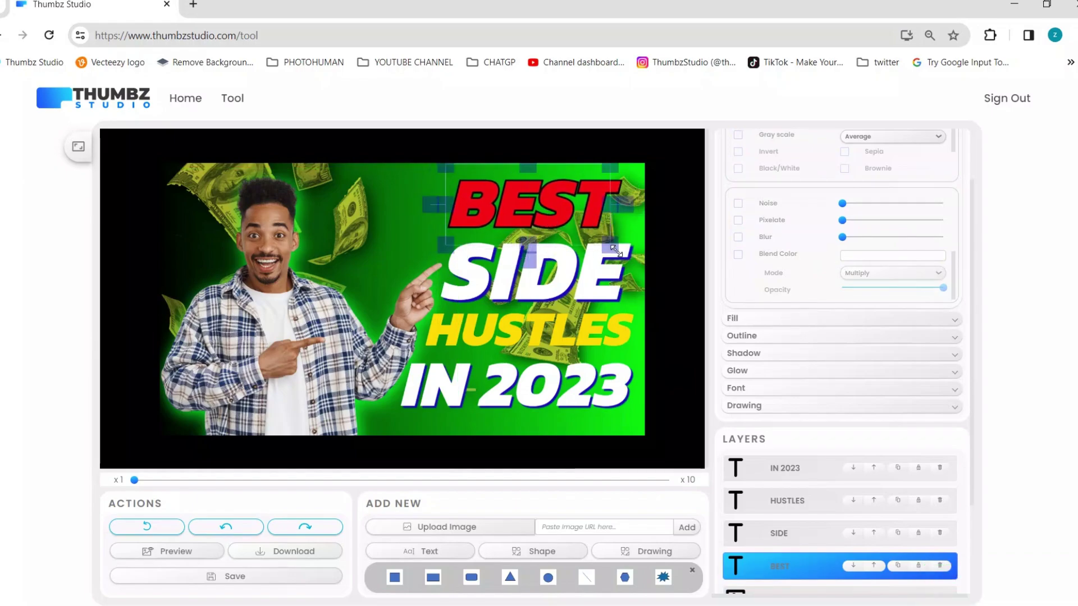
pyautogui.moveTo(571, 279); pyautogui.dragTo(569, 273)
pyautogui.moveTo(564, 332); pyautogui.dragTo(565, 333)
pyautogui.moveTo(568, 393); pyautogui.dragTo(572, 396)
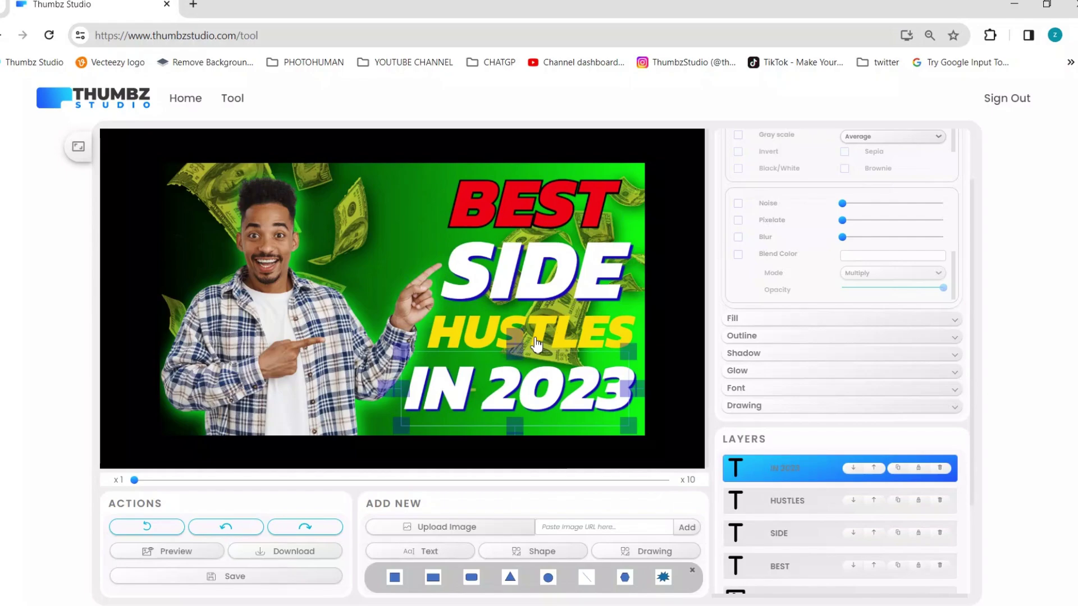
# - Look up "youtube thumbnail" in Google Images in a new browser tab for title ideas and return to the design
pyautogui.click(193, 5)
pyautogui.click(200, 28)
pyautogui.click(196, 92)
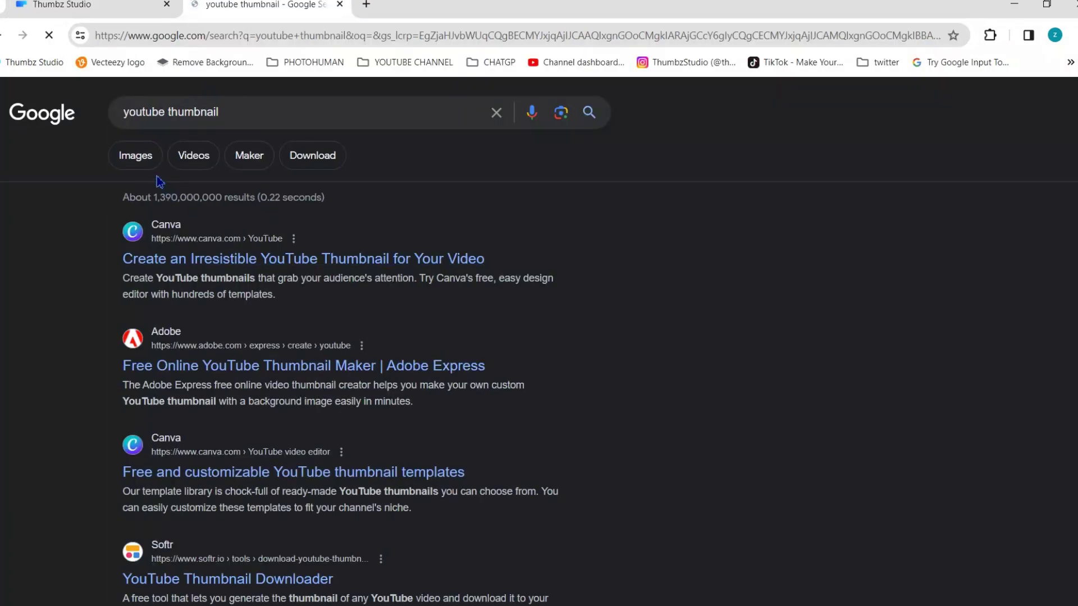
pyautogui.click(147, 164)
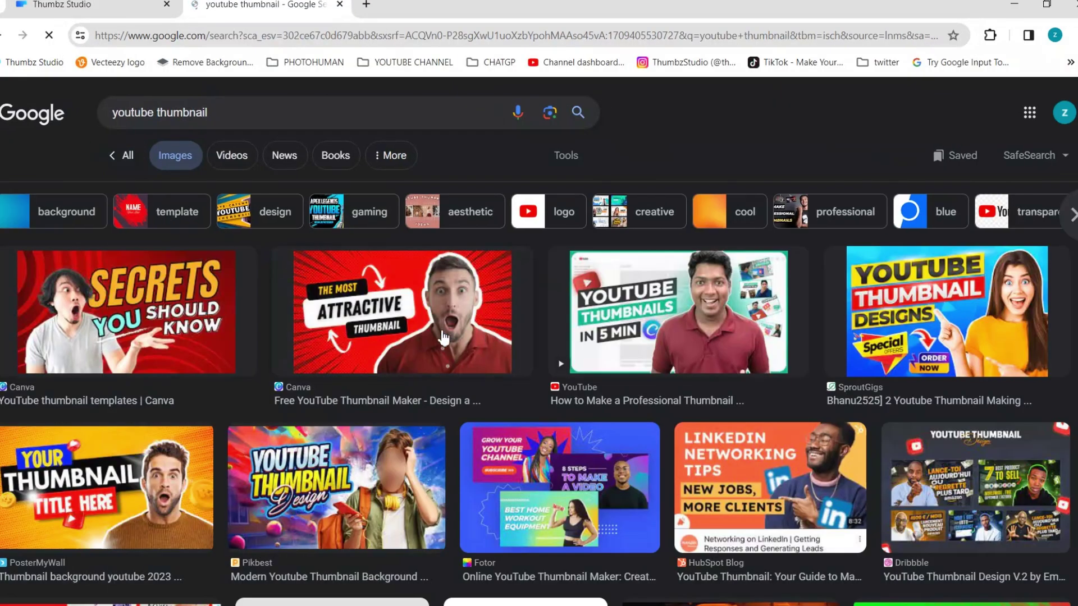
pyautogui.click(111, 17)
# - Replace the BEST text with "THE MOST" and move it left so it fits inside the canvas
pyautogui.click(504, 221)
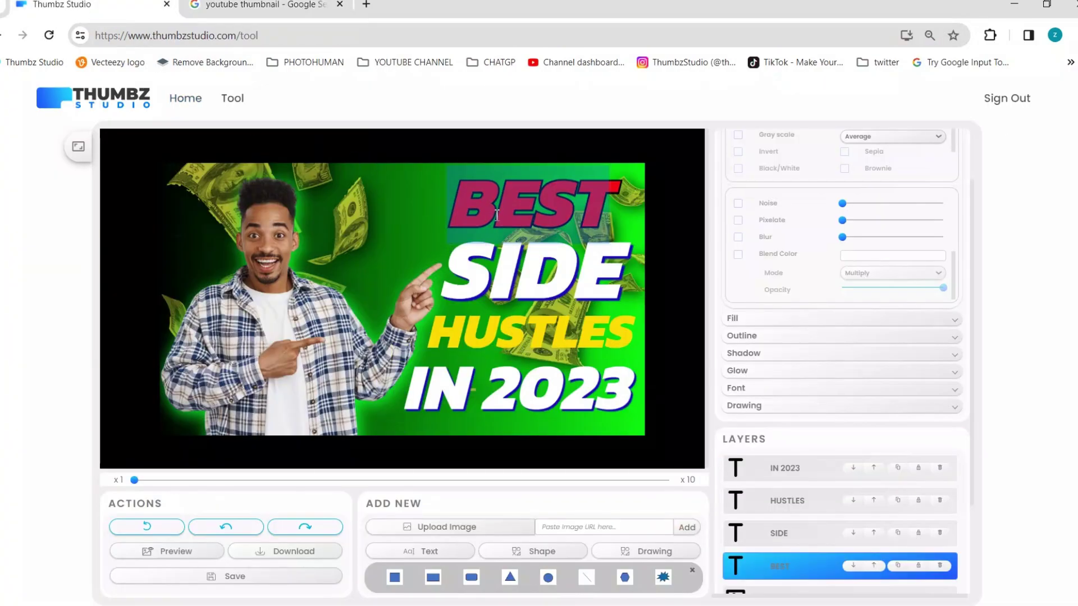
pyautogui.write('THE MOST')
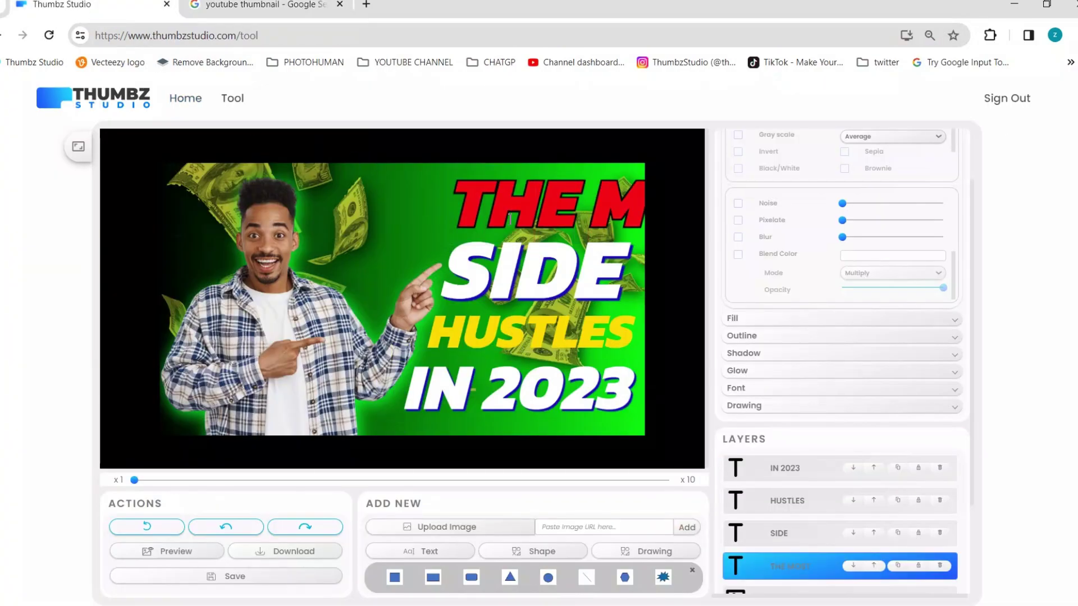
pyautogui.click(489, 253)
pyautogui.moveTo(483, 199); pyautogui.dragTo(344, 199)
# - Replace the SIDE text with "ATTRACTIVE", then shrink it and move it left so it fits inside the canvas
pyautogui.click(545, 284)
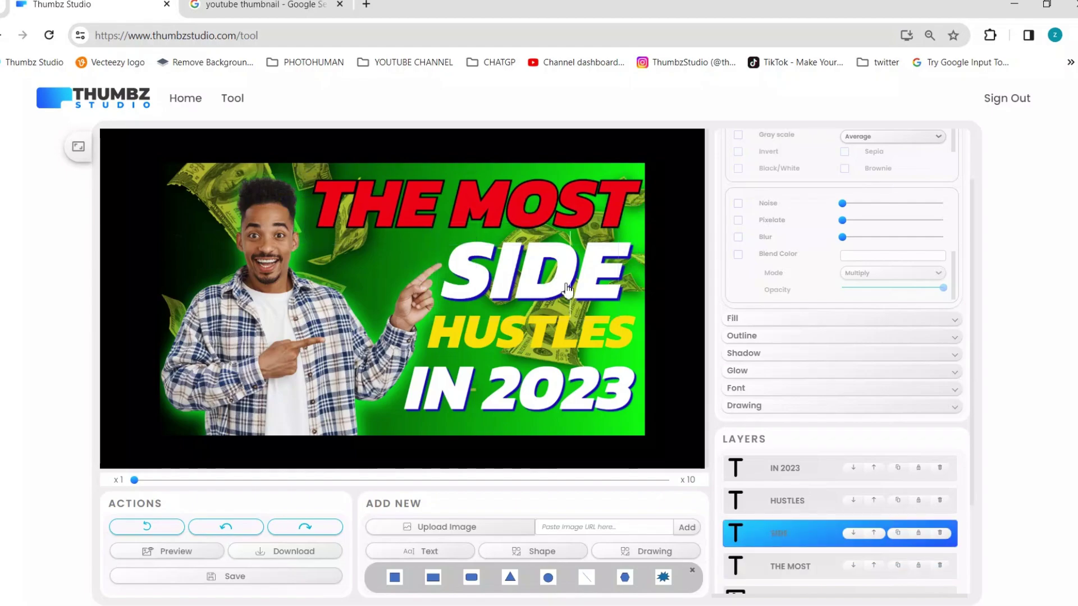
pyautogui.hotkey('ctrl', 'a')
pyautogui.write('ATTR')
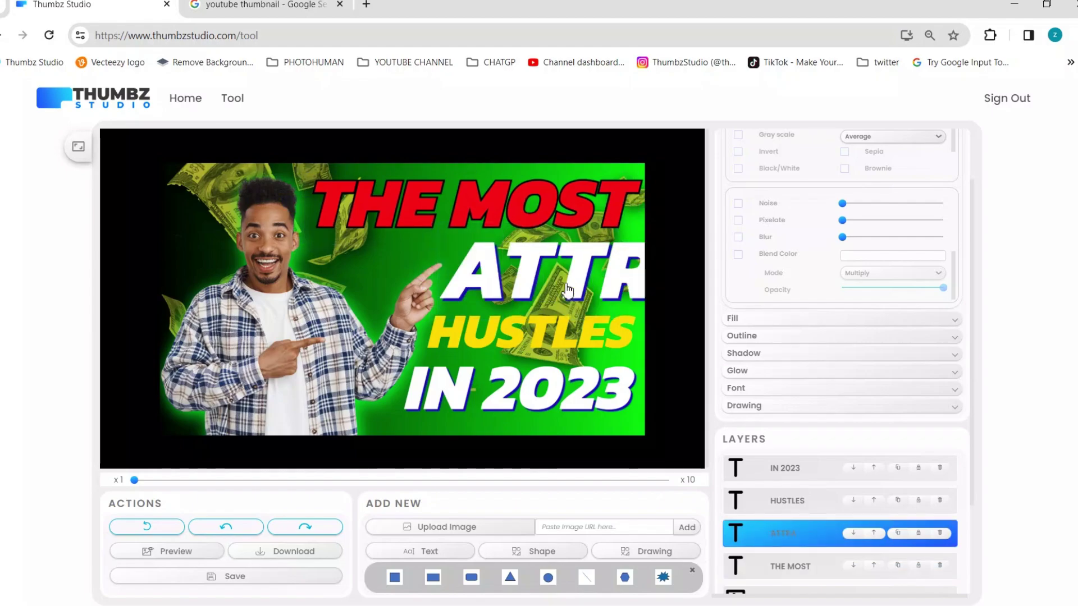
pyautogui.click(612, 374)
pyautogui.moveTo(527, 277); pyautogui.dragTo(435, 271)
pyautogui.moveTo(356, 221); pyautogui.dragTo(457, 241)
pyautogui.moveTo(513, 276); pyautogui.dragTo(344, 275)
# - Nudge the man's image left and lower the THE MOST text so it sits just above ATTRACTIVE
pyautogui.click(195, 319)
pyautogui.moveTo(195, 318); pyautogui.dragTo(188, 316)
pyautogui.click(527, 261)
pyautogui.moveTo(282, 242)
pyautogui.mouseDown()
pyautogui.moveTo(314, 253)
pyautogui.moveTo(289, 256)
pyautogui.mouseUp()
pyautogui.click(515, 210)
pyautogui.moveTo(514, 210)
pyautogui.mouseDown()
pyautogui.moveTo(522, 218)
pyautogui.moveTo(502, 224)
pyautogui.mouseUp()
# - Replace the HUSTLES text with "THUMBNAIL" and change the bottom line to "IN 2024"
pyautogui.doubleClick(523, 330)
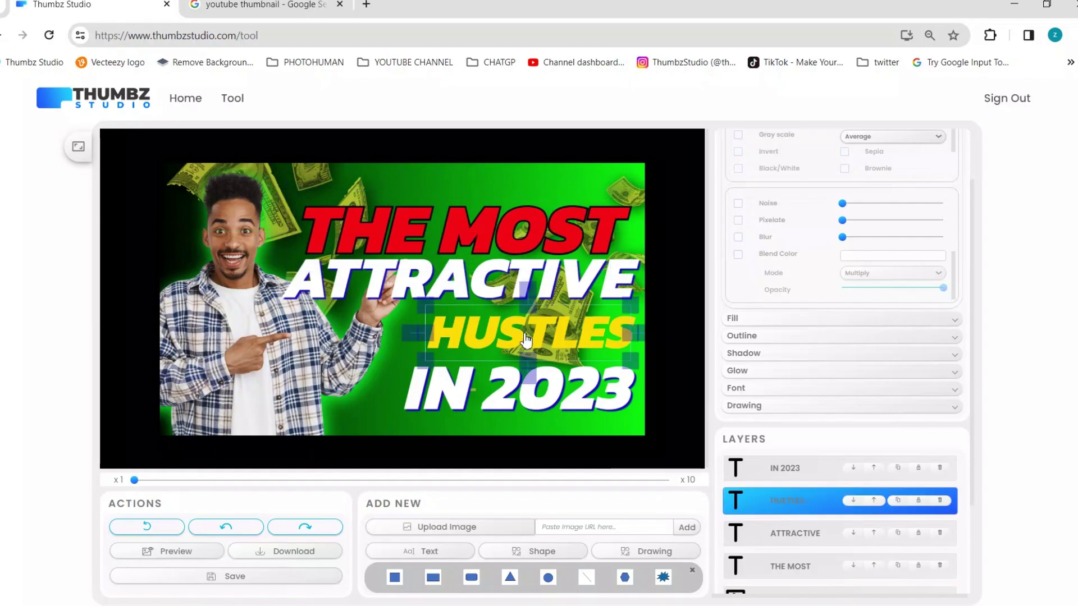
pyautogui.write('THUMBNA')
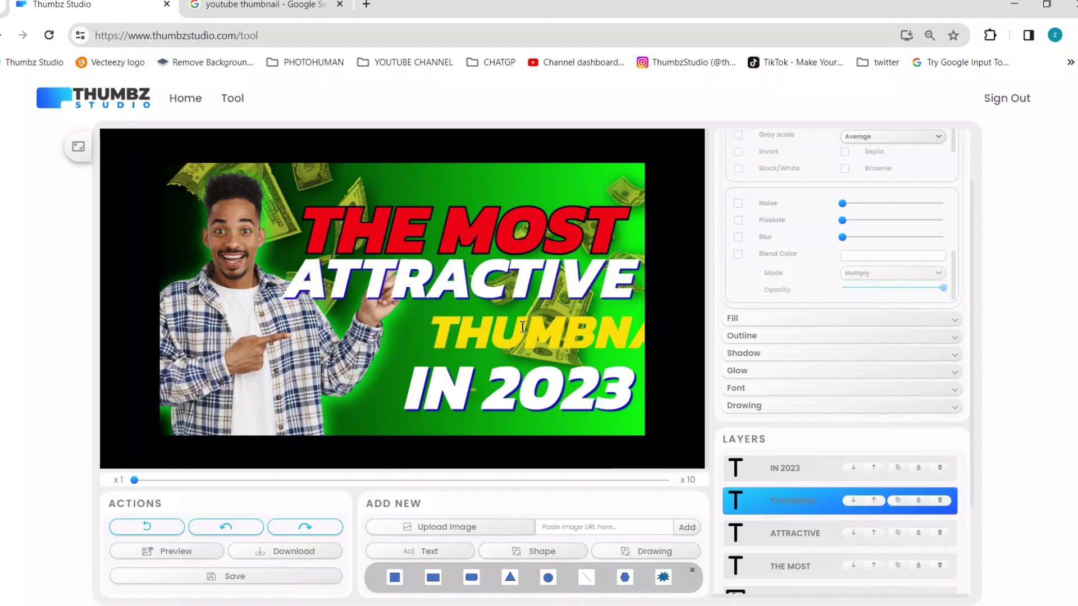
pyautogui.click(540, 403)
pyautogui.click(558, 393)
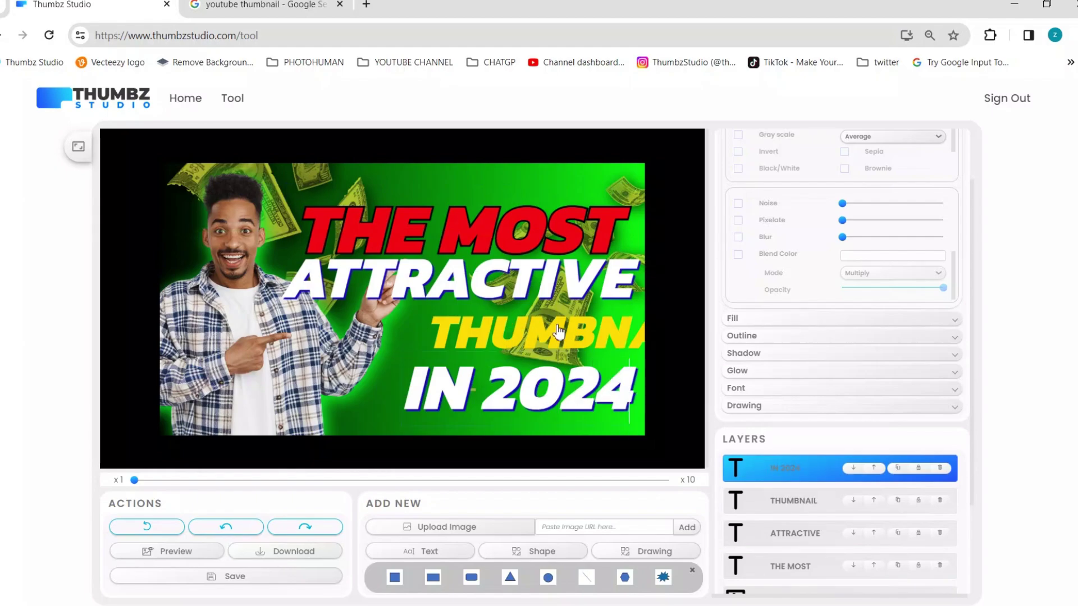
# - Move the THUMBNAIL and IN 2024 lines left beneath ATTRACTIVE, and enlarge THUMBNAIL slightly
pyautogui.moveTo(558, 332); pyautogui.dragTo(453, 322)
pyautogui.moveTo(495, 396); pyautogui.dragTo(436, 387)
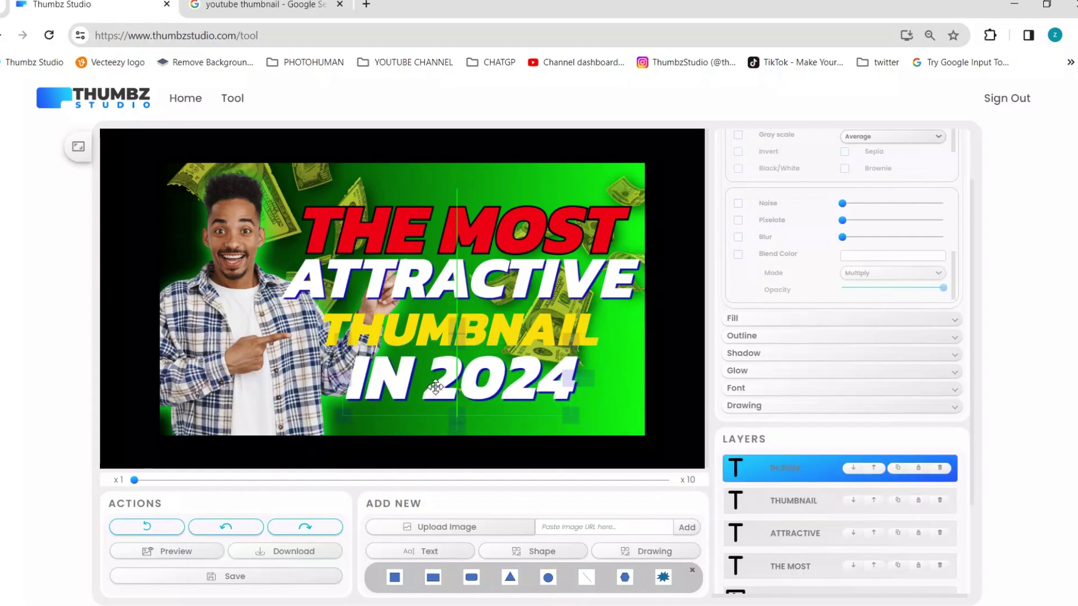
pyautogui.click(556, 326)
pyautogui.moveTo(594, 308); pyautogui.dragTo(628, 297)
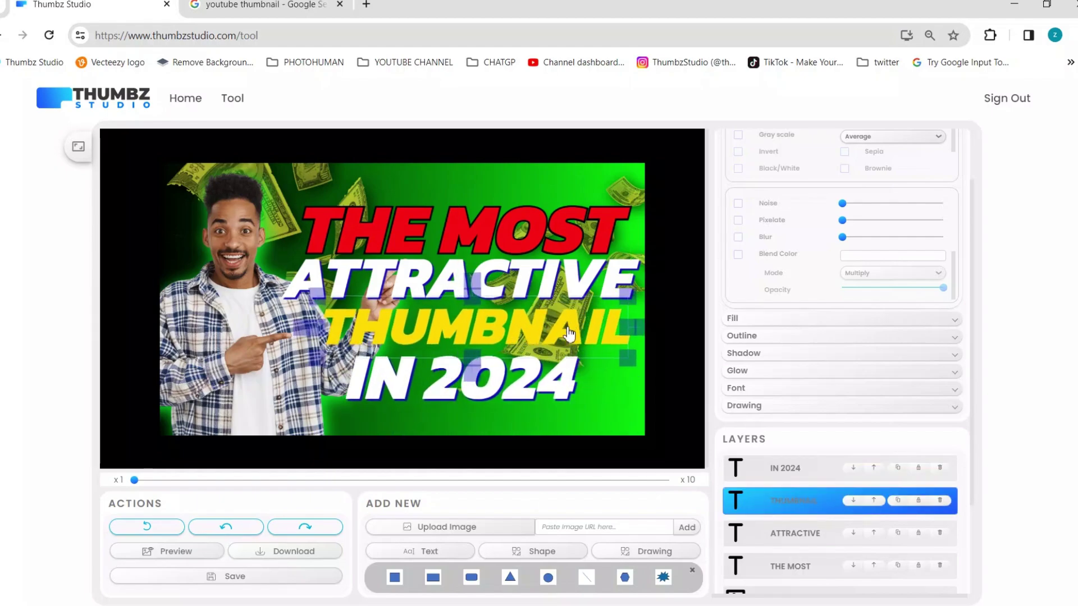
pyautogui.moveTo(569, 329); pyautogui.dragTo(553, 328)
pyautogui.click(546, 265)
pyautogui.click(548, 240)
pyautogui.scroll(3, 763, 262)
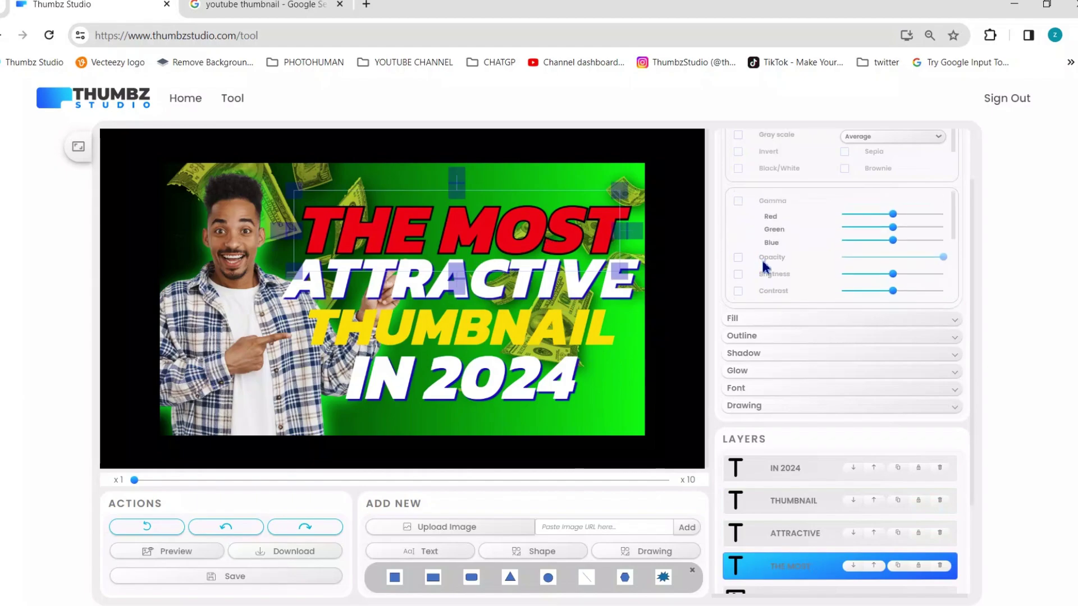
pyautogui.click(630, 383)
pyautogui.scroll(2, 768, 339)
pyautogui.scroll(-3, 769, 337)
pyautogui.scroll(3, 770, 337)
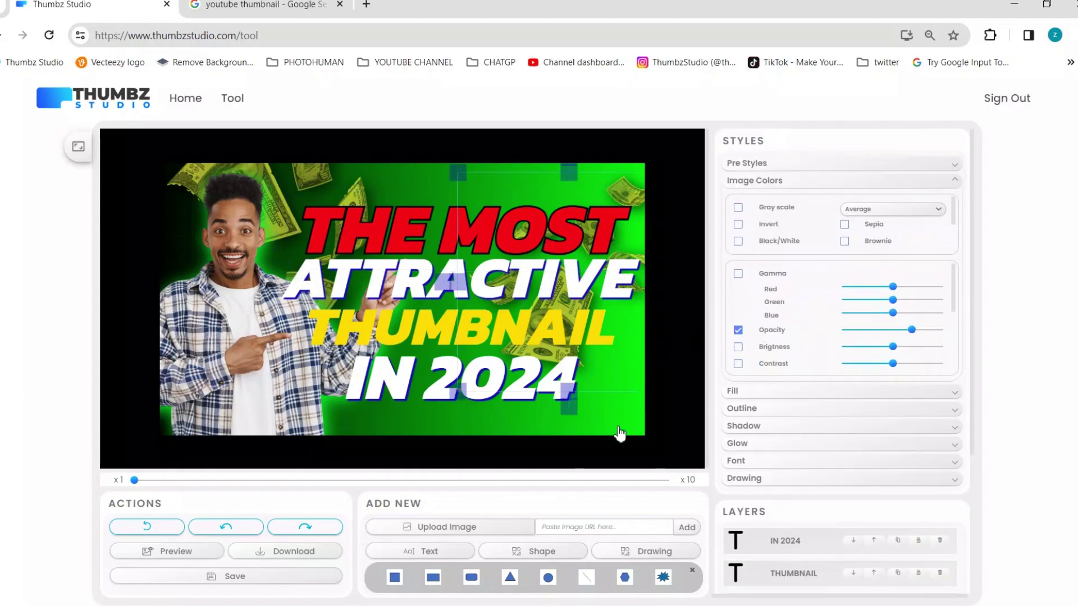
# - Move the green stop of the background's gradient fill in toward the middle
pyautogui.click(620, 433)
pyautogui.scroll(-2, 780, 294)
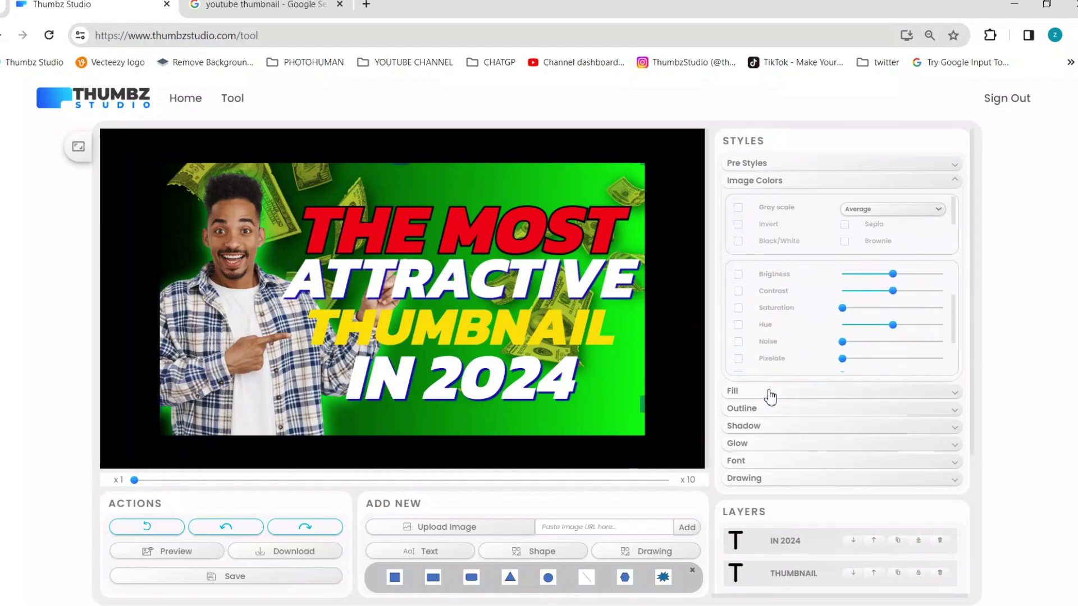
pyautogui.click(770, 391)
pyautogui.moveTo(949, 239); pyautogui.dragTo(902, 239)
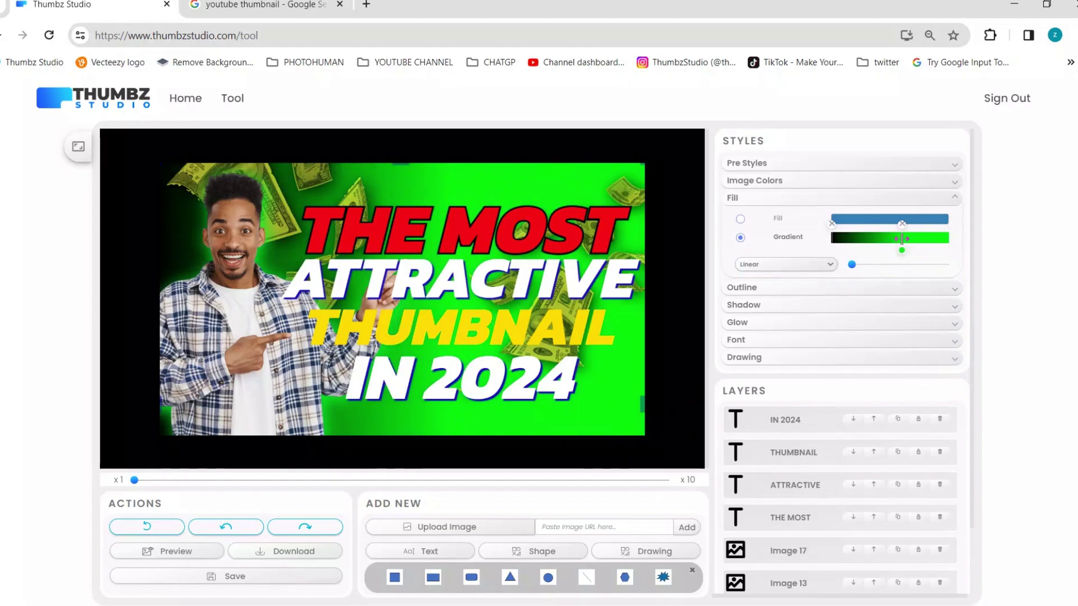
# - Reverse the background gradient: add a near-black green end stop (0, 18, 2) sampled from the canvas, and move the green stop to the start
pyautogui.click(947, 250)
pyautogui.click(1005, 219)
pyautogui.click(948, 250)
pyautogui.click(1069, 227)
pyautogui.click(948, 251)
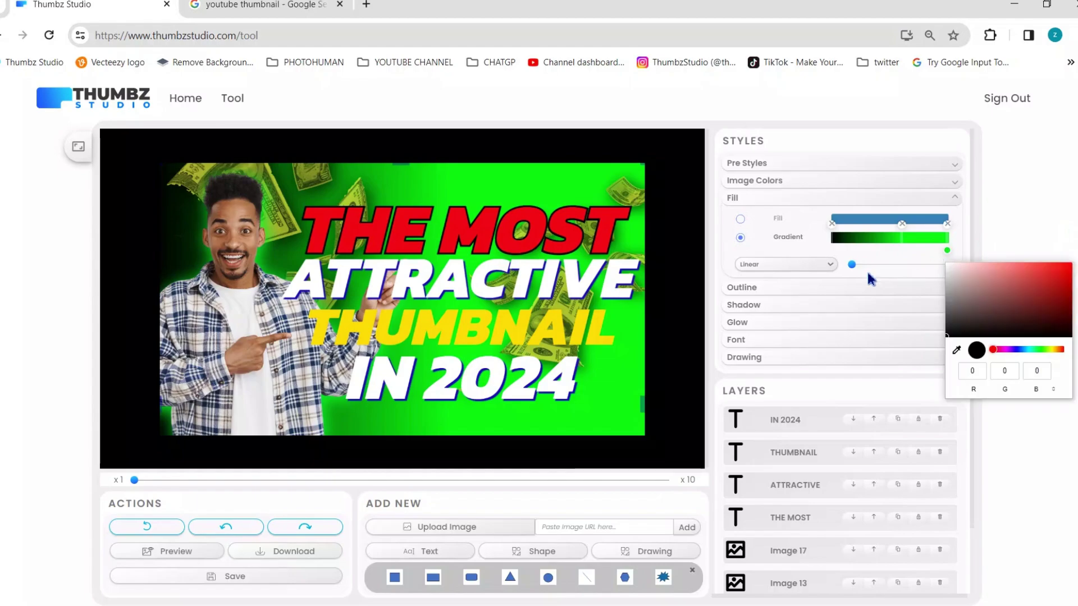
pyautogui.click(957, 351)
pyautogui.click(174, 221)
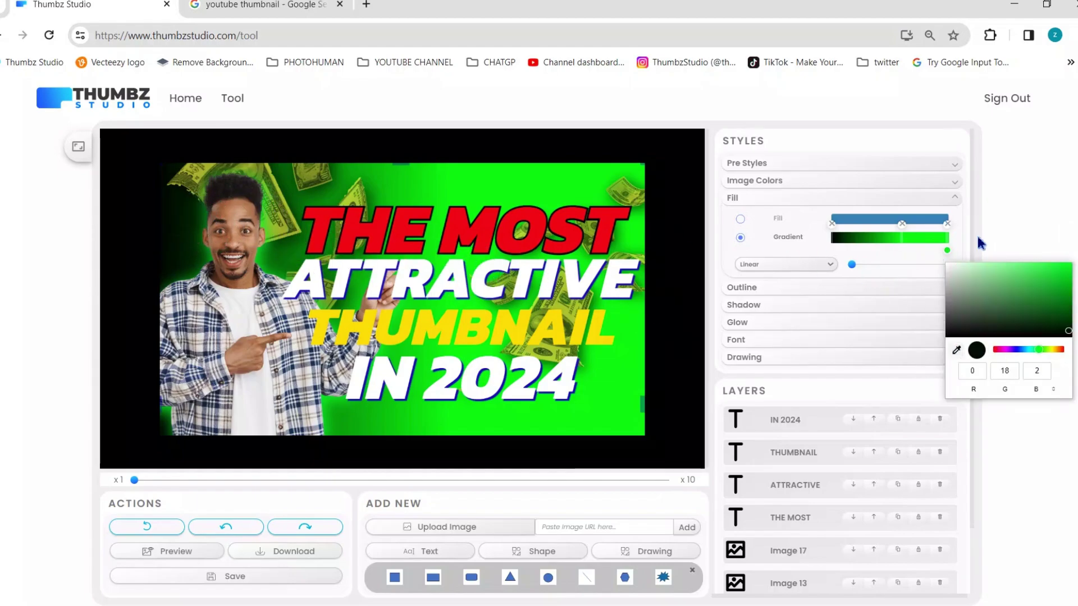
pyautogui.click(959, 236)
pyautogui.moveTo(901, 238); pyautogui.dragTo(833, 239)
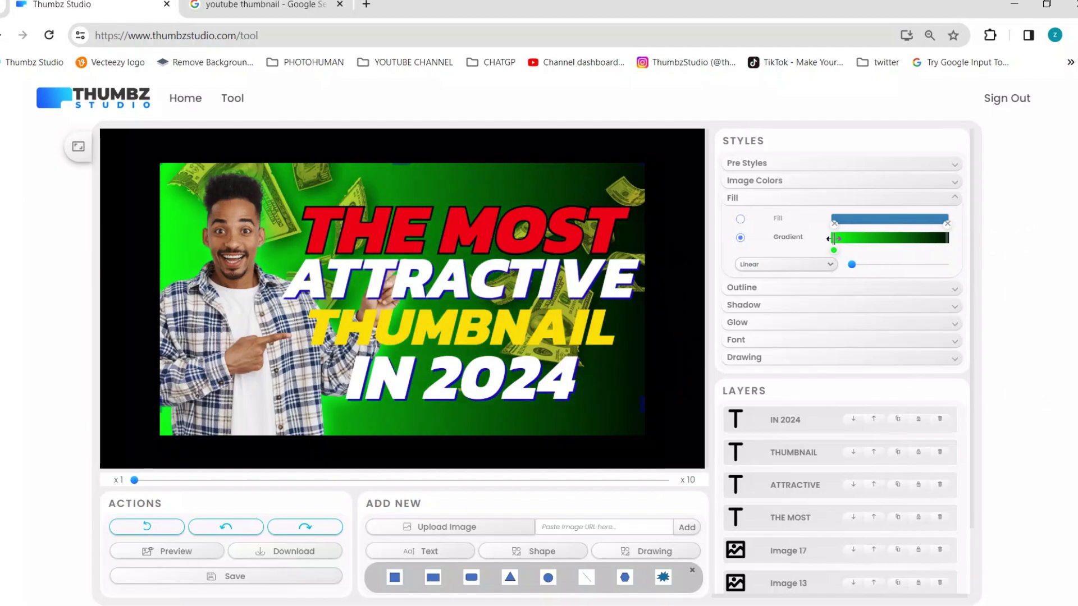
pyautogui.moveTo(948, 236); pyautogui.dragTo(928, 236)
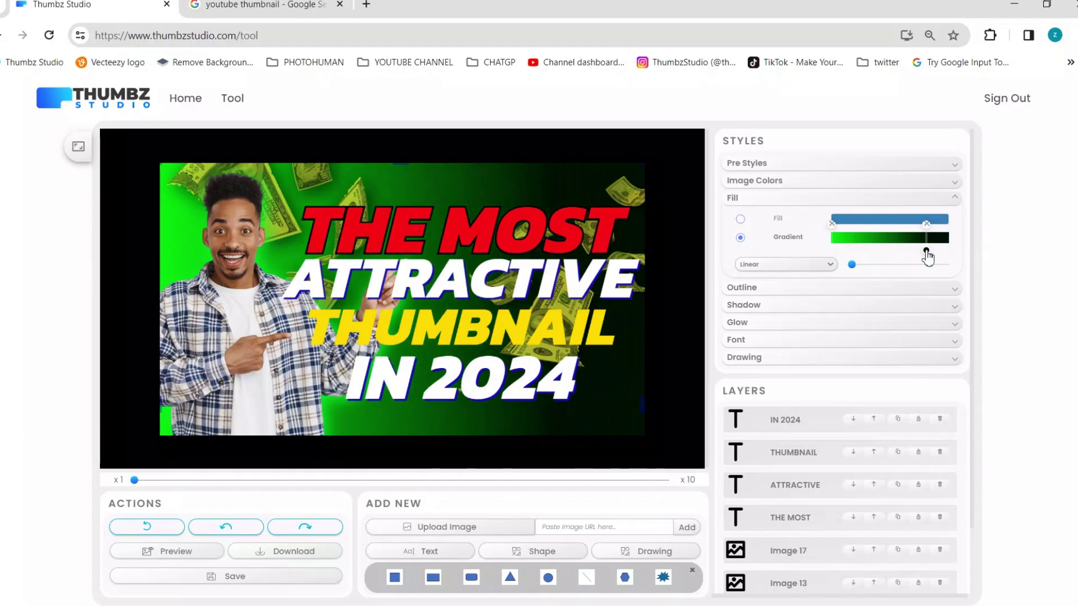
# - Move the dollar bills behind the text slightly left and down, and nudge the man's image right
pyautogui.click(604, 246)
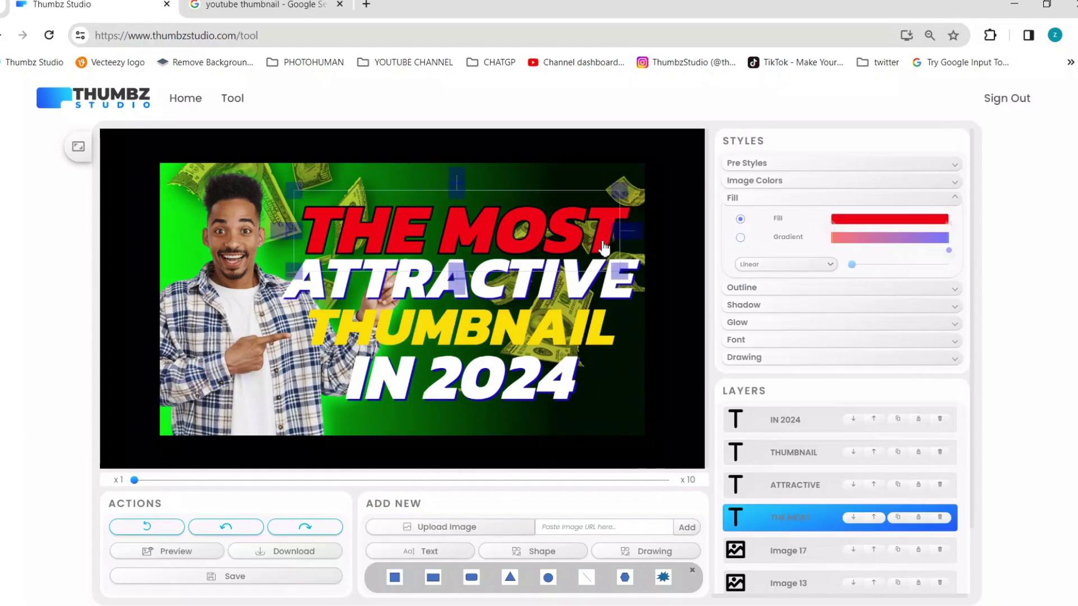
pyautogui.click(642, 199)
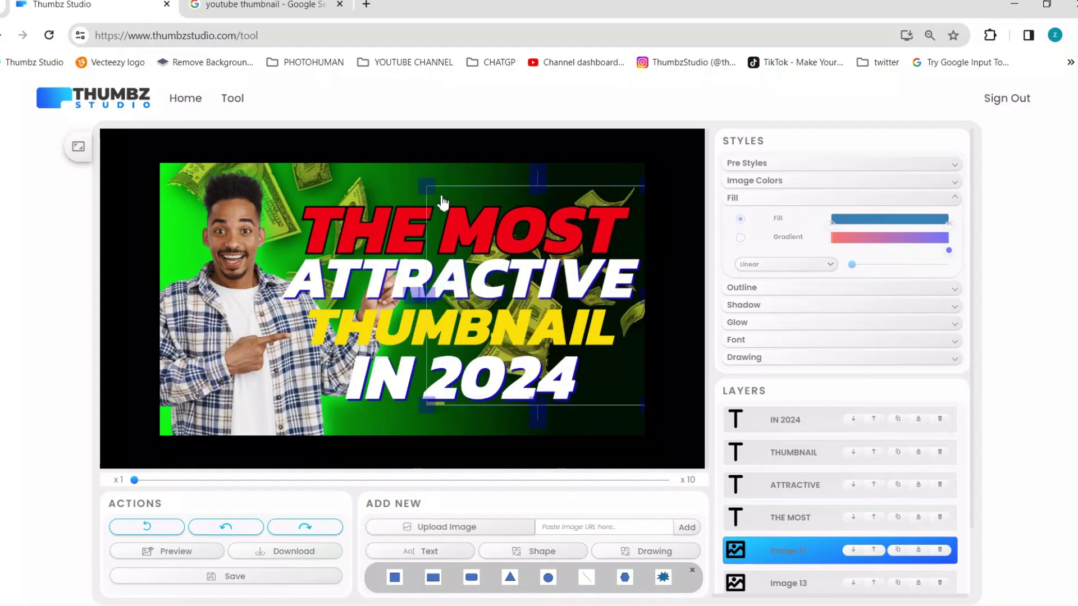
pyautogui.moveTo(327, 173); pyautogui.dragTo(323, 165)
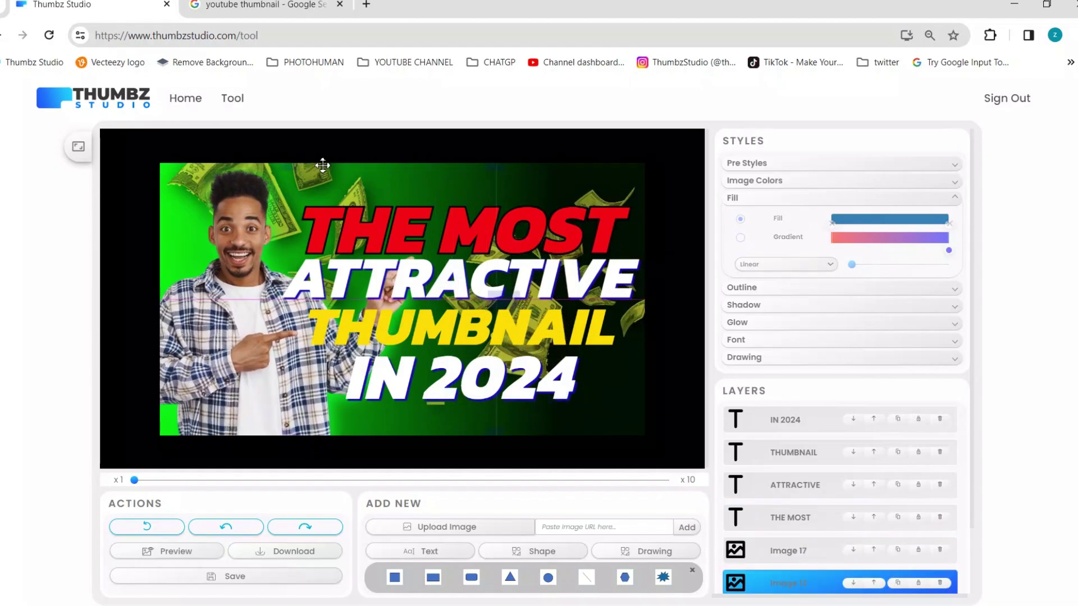
# - Remove the italic style from all four title text lines together
pyautogui.click(568, 232)
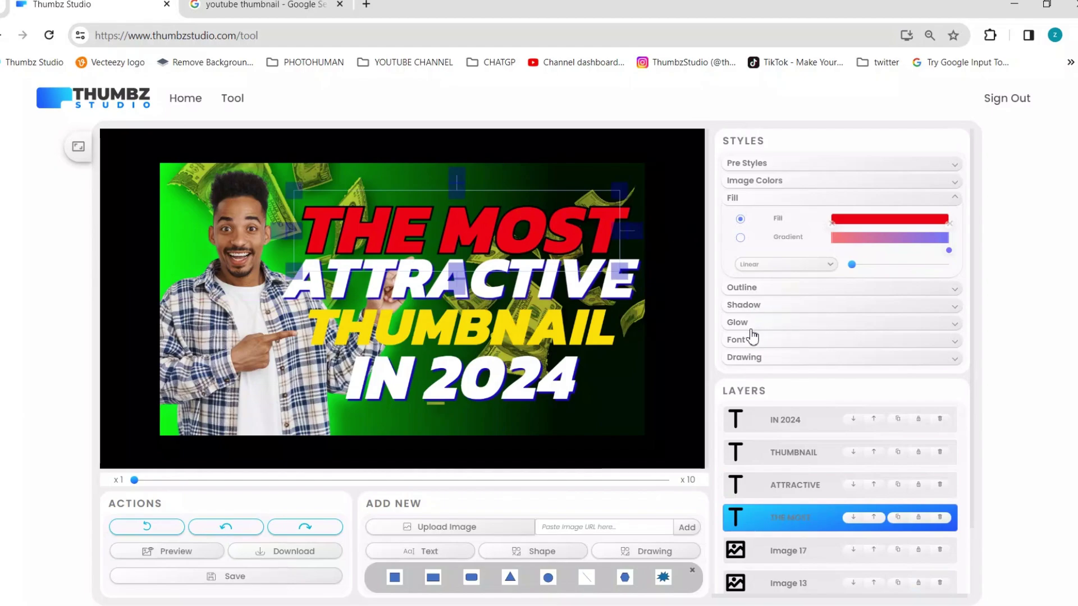
pyautogui.keyDown('shift'); pyautogui.click(612, 288); pyautogui.keyUp('shift')
pyautogui.keyDown('shift'); pyautogui.click(578, 337); pyautogui.keyUp('shift')
pyautogui.keyDown('shift'); pyautogui.click(553, 396); pyautogui.keyUp('shift')
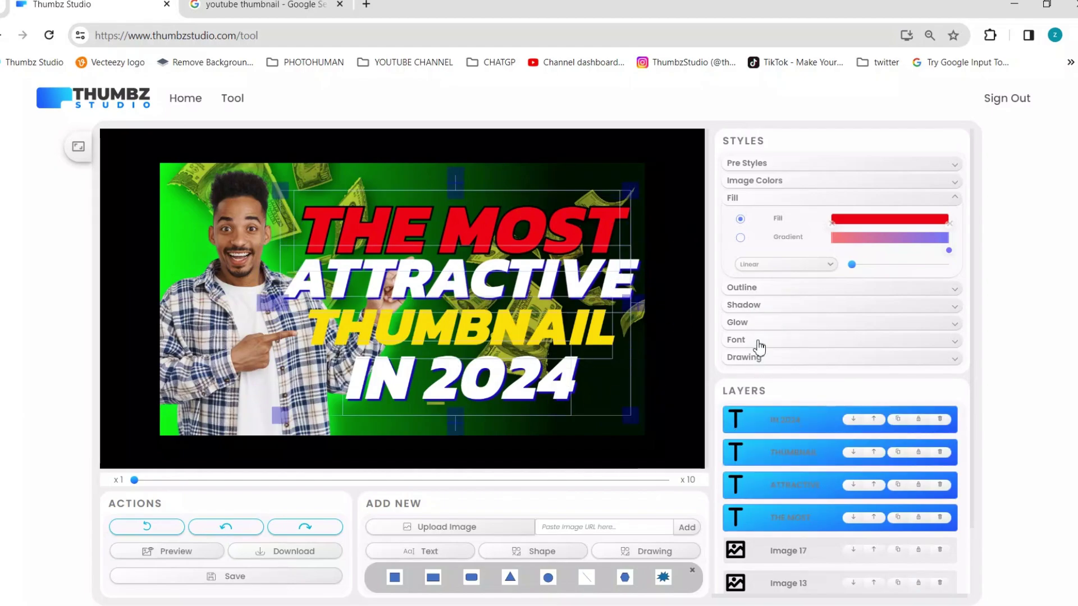
pyautogui.click(755, 341)
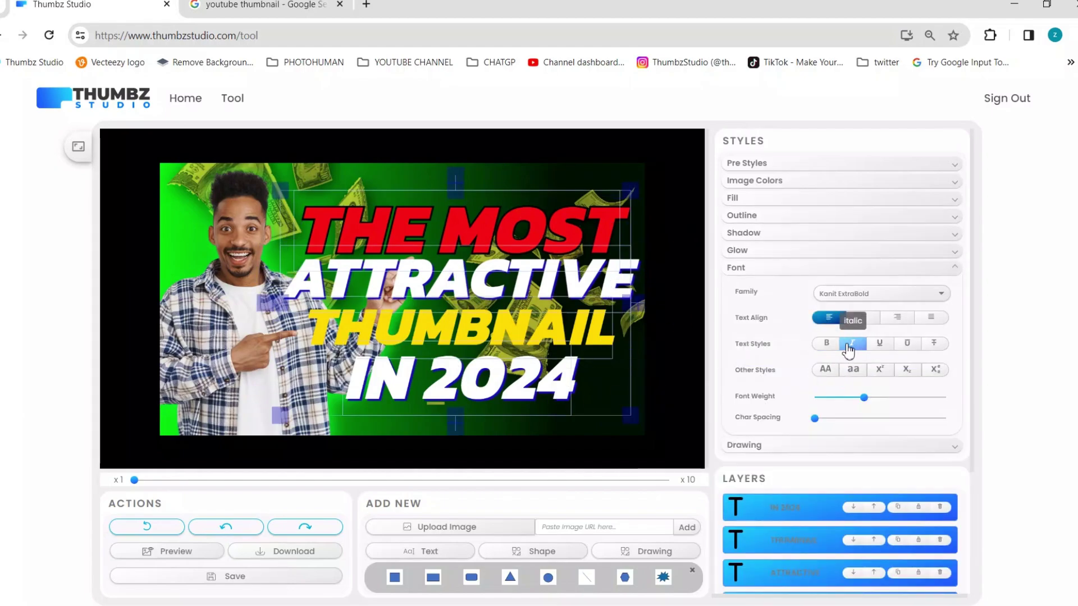
pyautogui.click(850, 344)
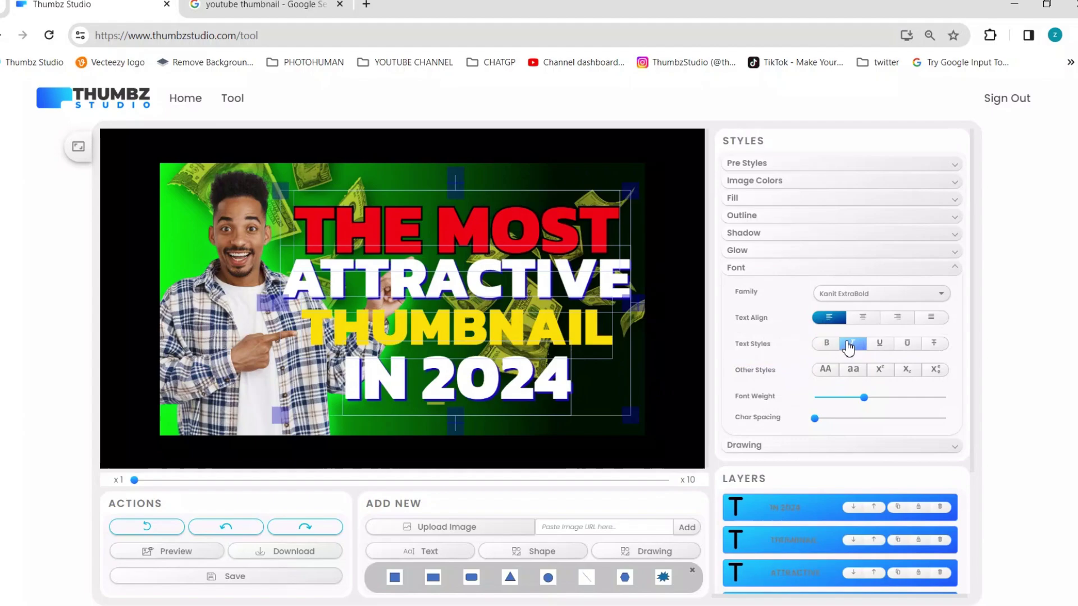
# - Preview other font families on all four title lines and choose Kanit ExtraBold
pyautogui.click(769, 164)
pyautogui.click(594, 223)
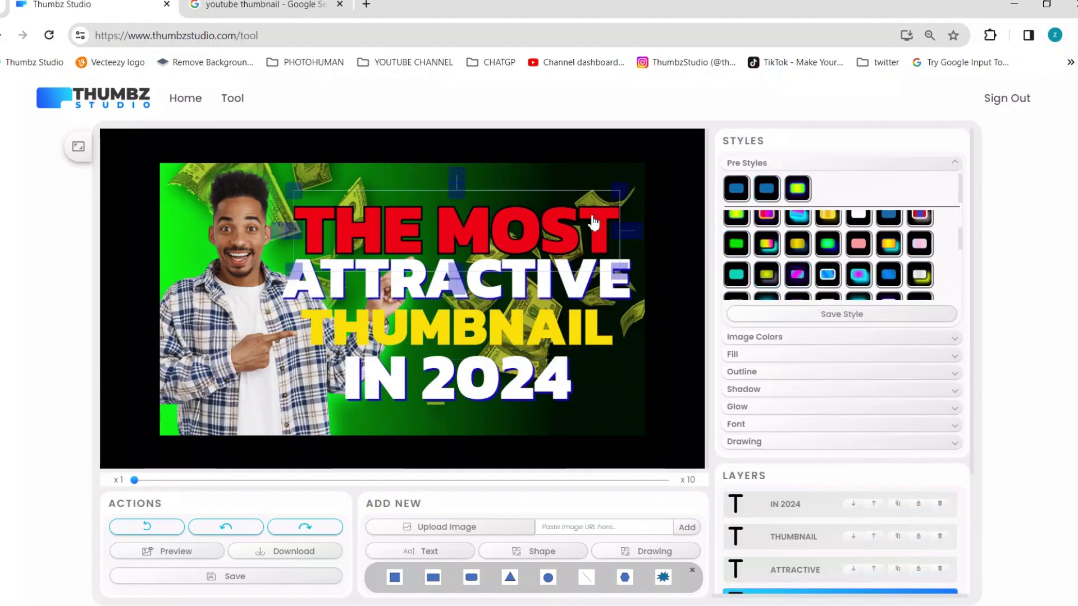
pyautogui.keyDown('shift'); pyautogui.click(607, 293); pyautogui.keyUp('shift')
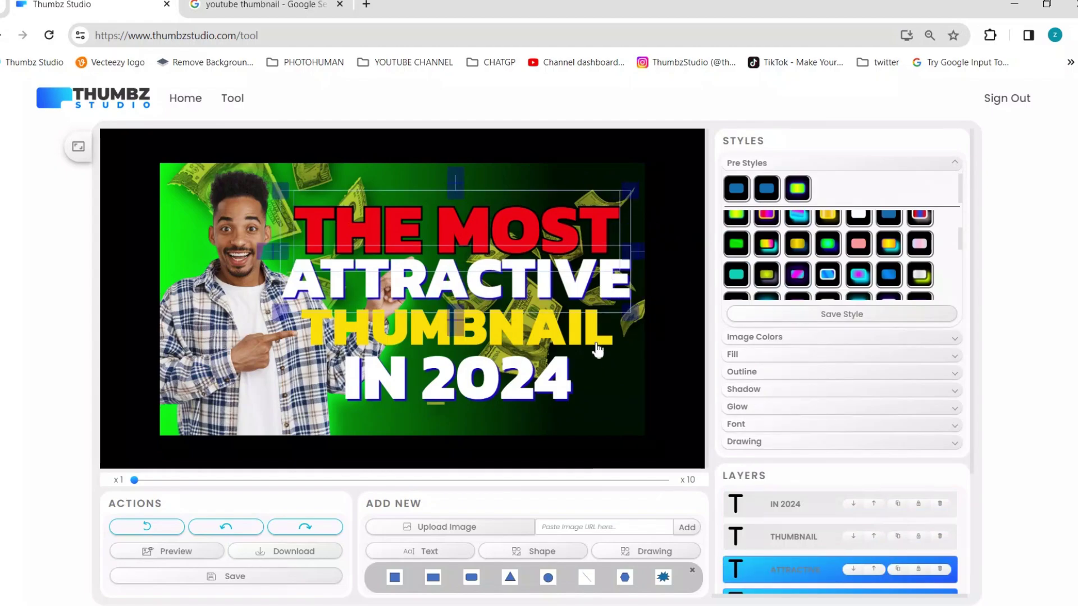
pyautogui.keyDown('shift'); pyautogui.click(595, 335); pyautogui.keyUp('shift')
pyautogui.keyDown('shift'); pyautogui.click(561, 382); pyautogui.keyUp('shift')
pyautogui.click(740, 425)
pyautogui.click(926, 295)
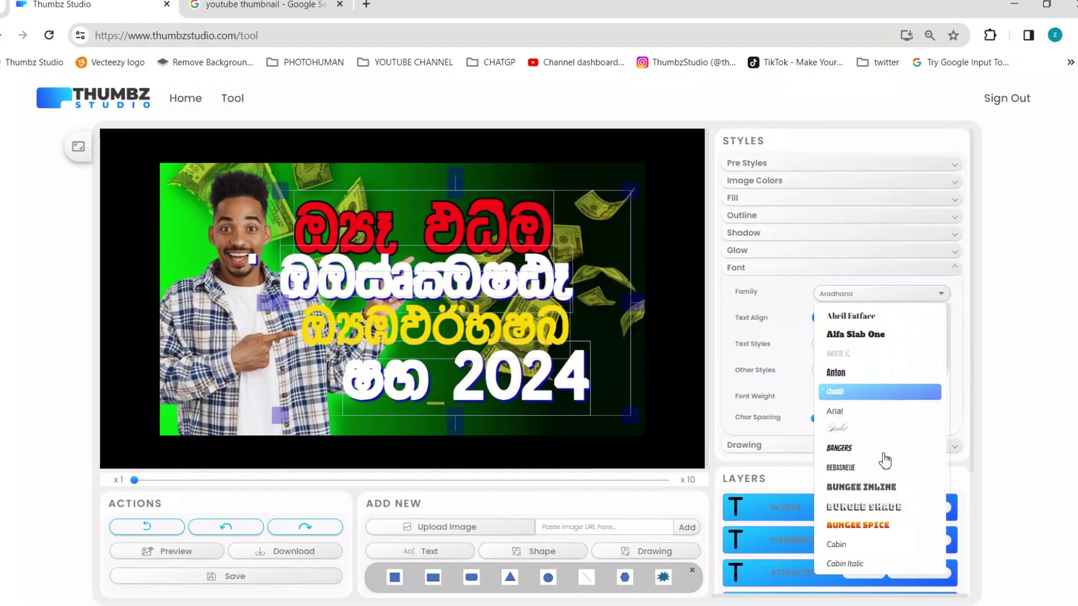
pyautogui.scroll(-4, 879, 466)
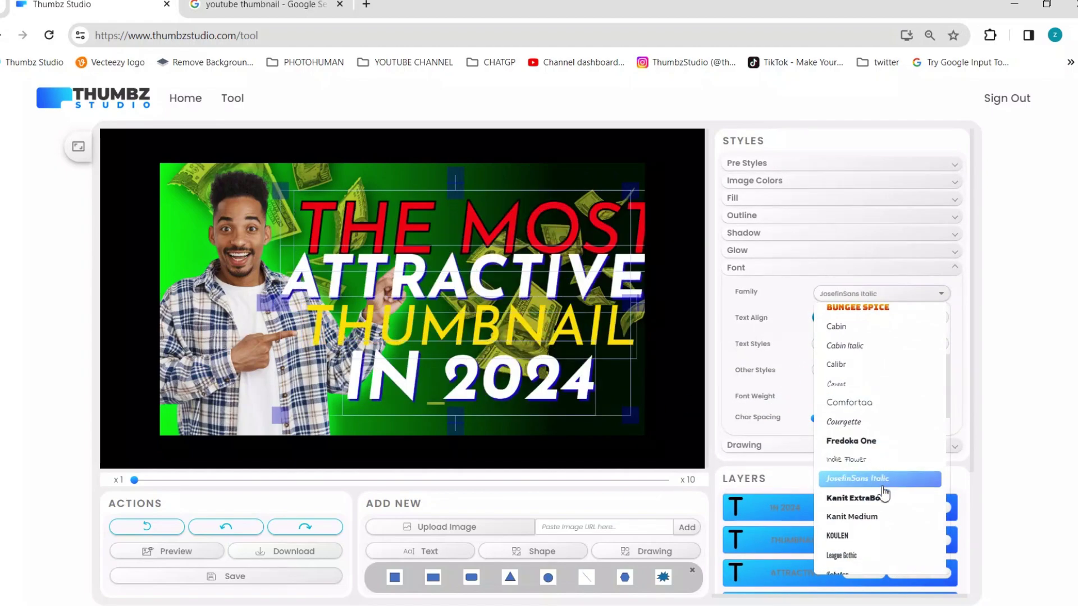
pyautogui.scroll(-1, 882, 500)
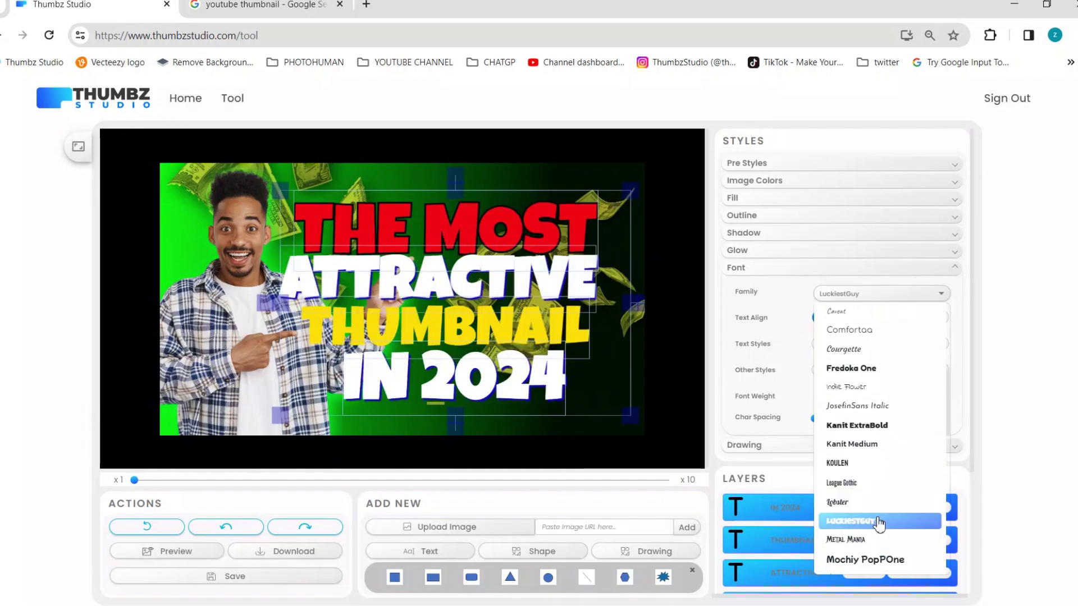
pyautogui.click(869, 426)
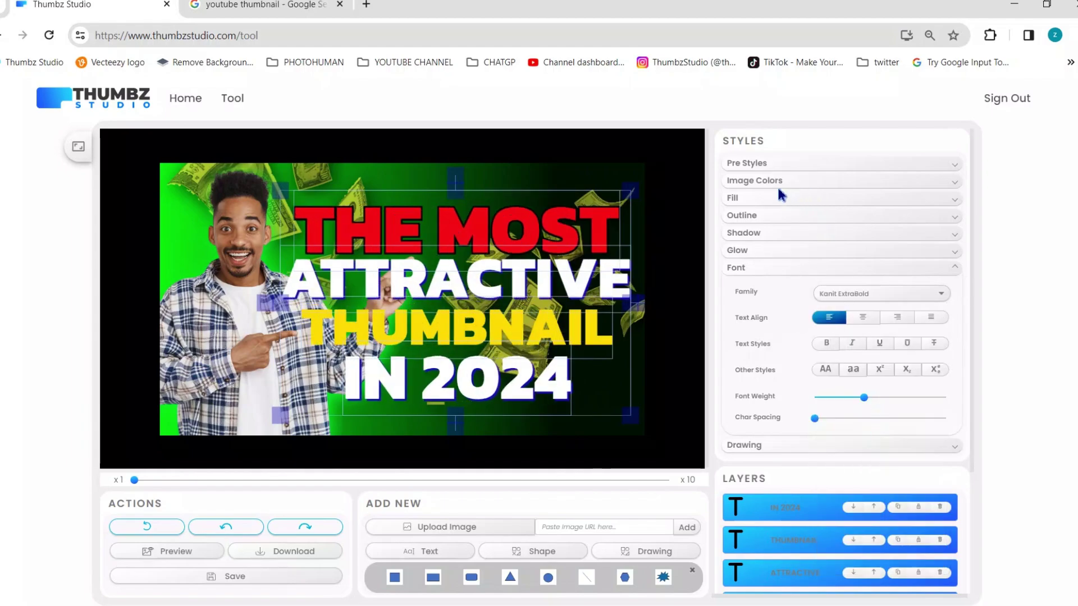
# - Apply a yellow-to-orange gradient preset style to the THE MOST text
pyautogui.click(570, 202)
pyautogui.click(755, 164)
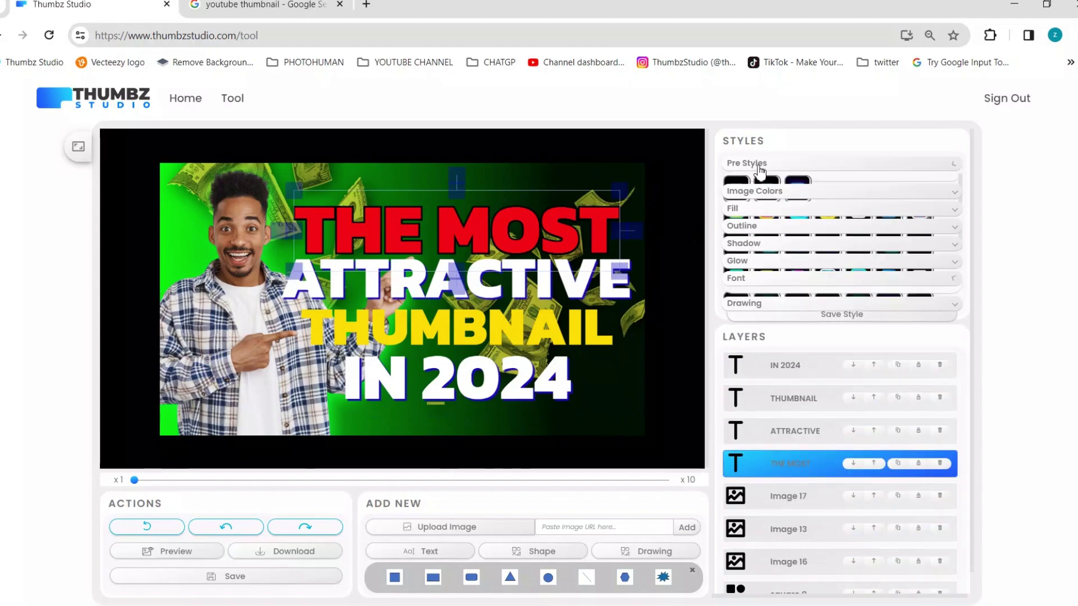
pyautogui.scroll(-5, 789, 251)
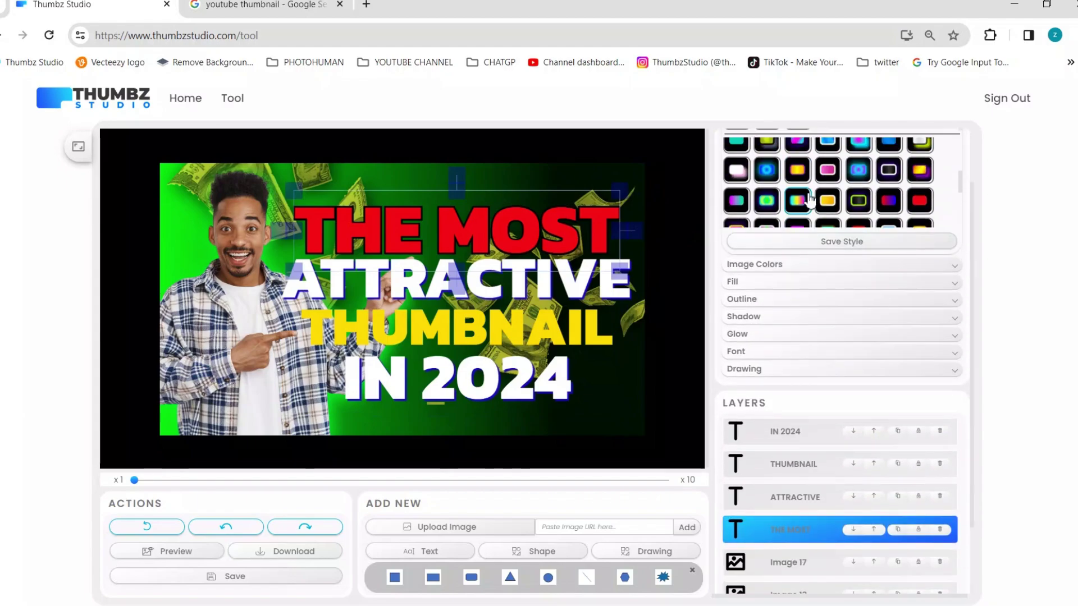
pyautogui.click(889, 191)
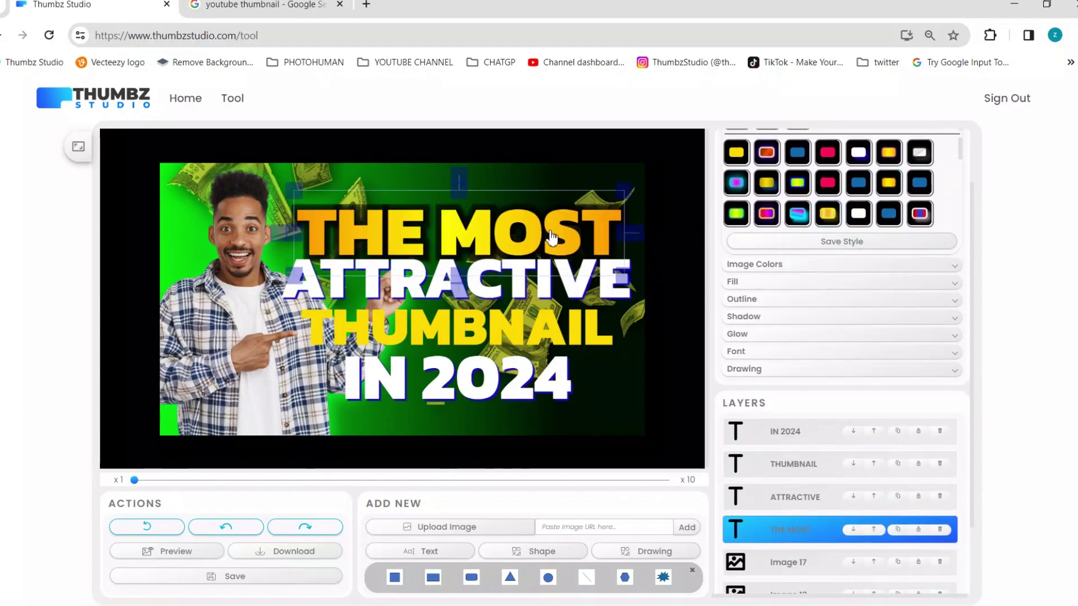
# - Disable the outline of the THE MOST text and slightly increase its black shadow's distance and feather
pyautogui.click(778, 300)
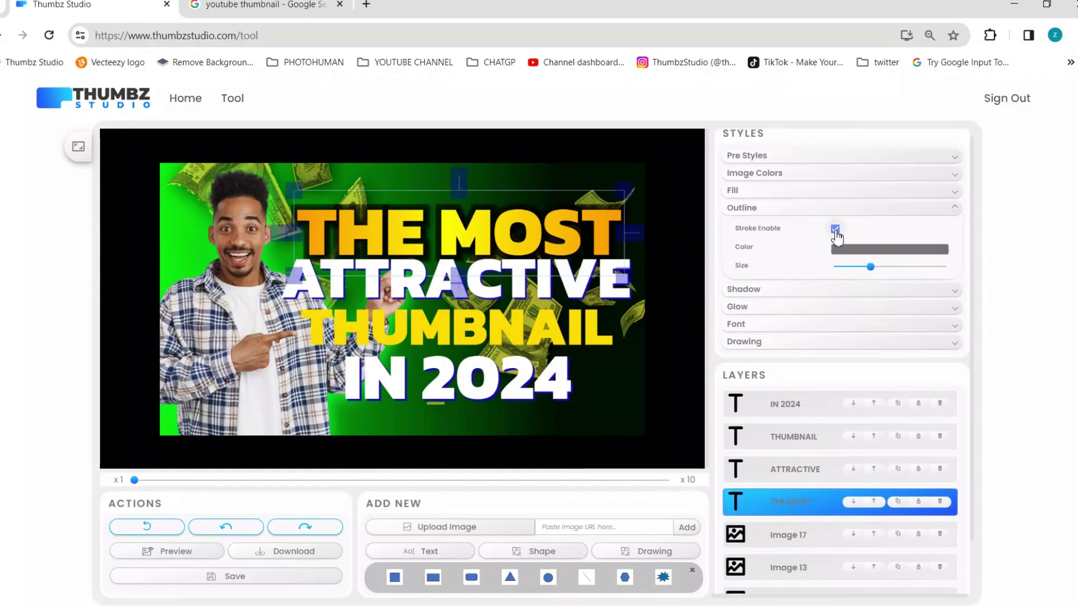
pyautogui.click(755, 289)
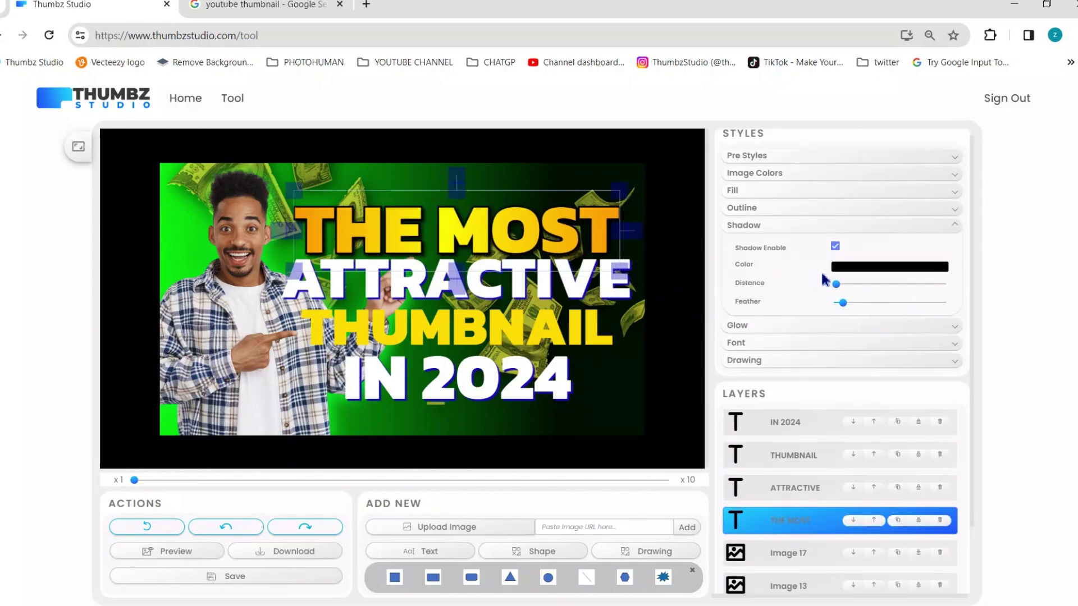
pyautogui.moveTo(841, 288); pyautogui.dragTo(842, 288)
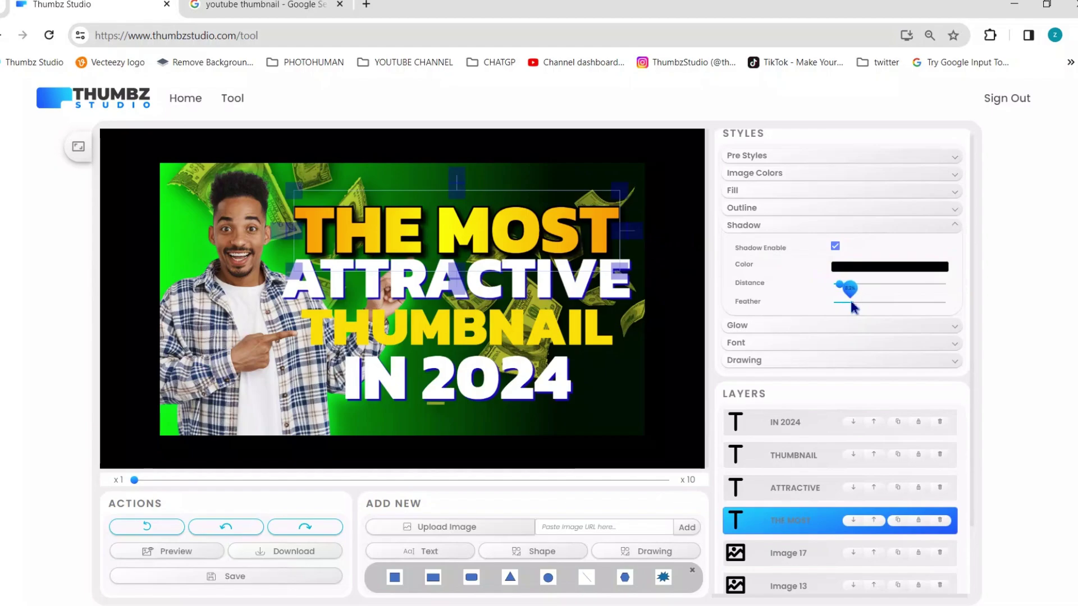
# - Copy the styles of the THE MOST text
pyautogui.click(526, 216)
pyautogui.rightClick(526, 216)
pyautogui.click(471, 219)
pyautogui.rightClick(472, 219)
pyautogui.click(502, 351)
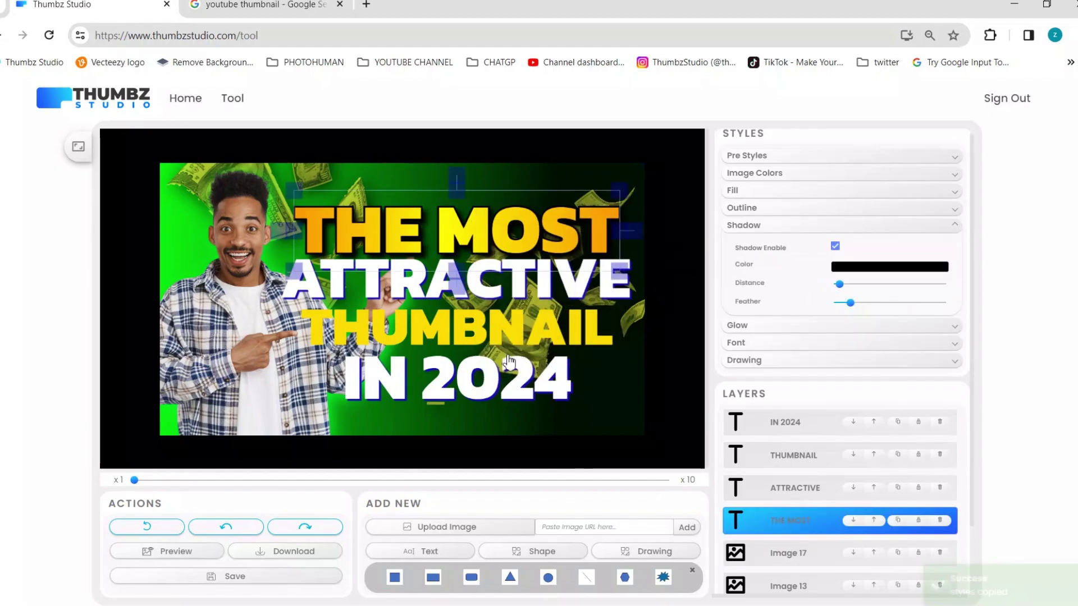
# - Paste the copied styles onto the THUMBNAIL text
pyautogui.click(514, 333)
pyautogui.rightClick(515, 337)
pyautogui.click(554, 478)
# - Apply a white-to-silver gradient preset style to the ATTRACTIVE and IN 2024 texts together
pyautogui.click(571, 281)
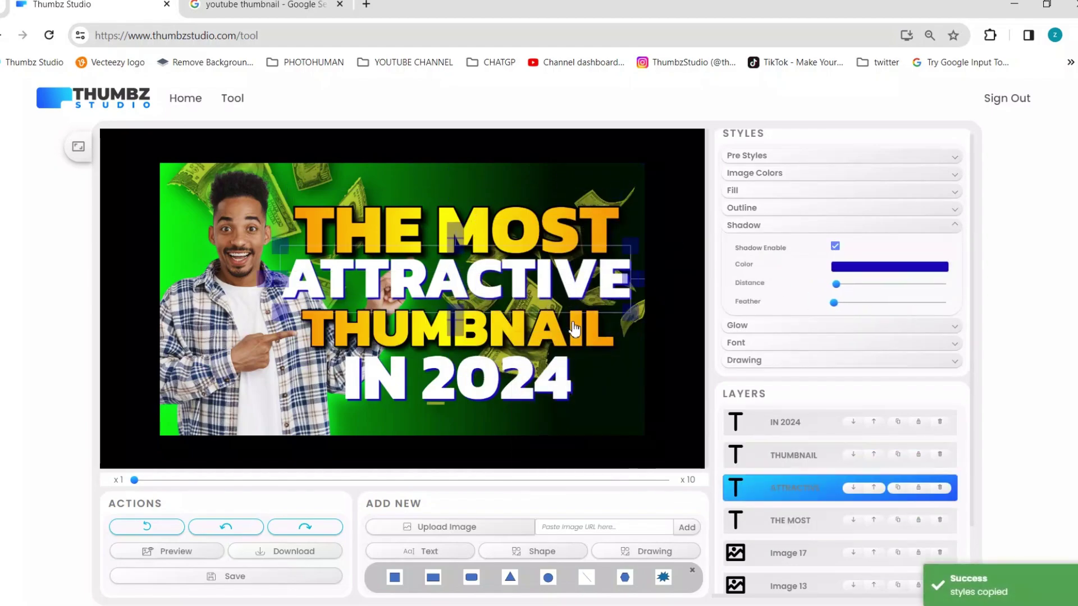
pyautogui.keyDown('shift'); pyautogui.click(548, 388); pyautogui.keyUp('shift')
pyautogui.click(775, 158)
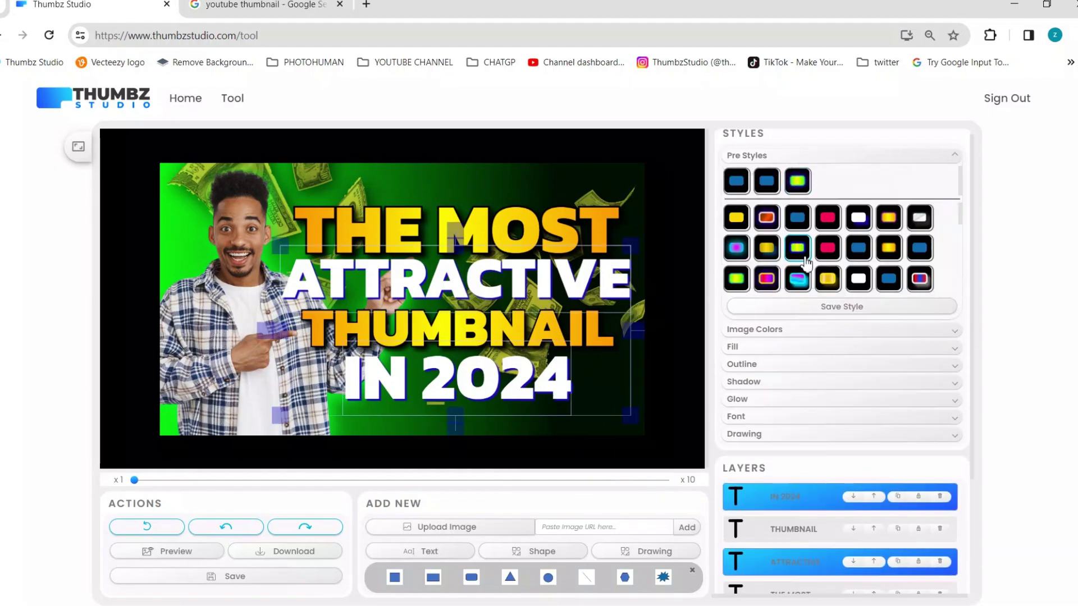
pyautogui.scroll(-5, 860, 284)
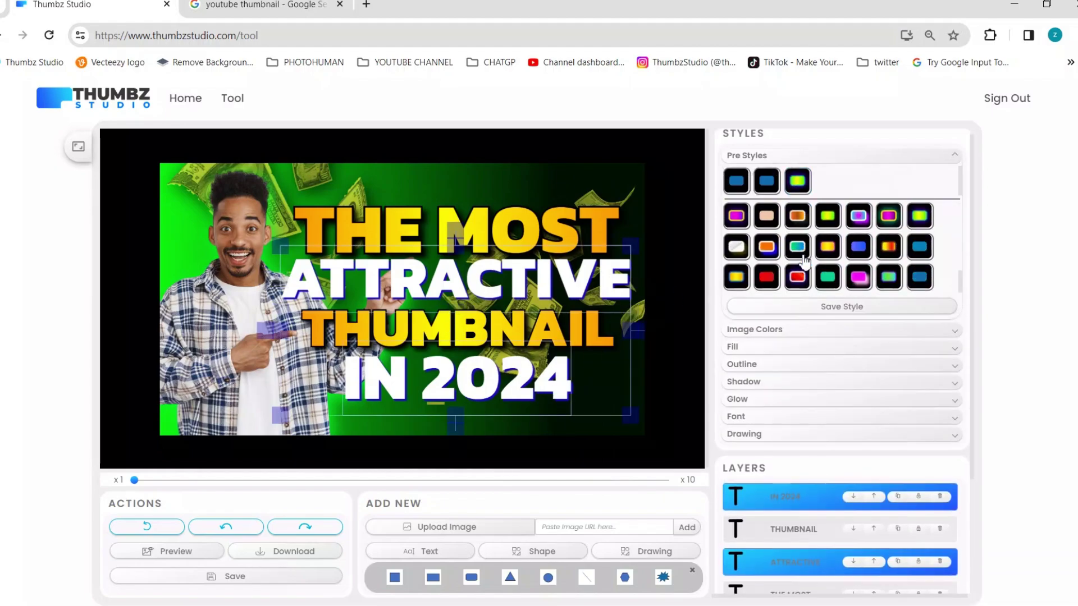
pyautogui.click(737, 251)
# - Adjust the black outline size of ATTRACTIVE and IN 2024 and slightly increase their black shadow's distance
pyautogui.click(835, 247)
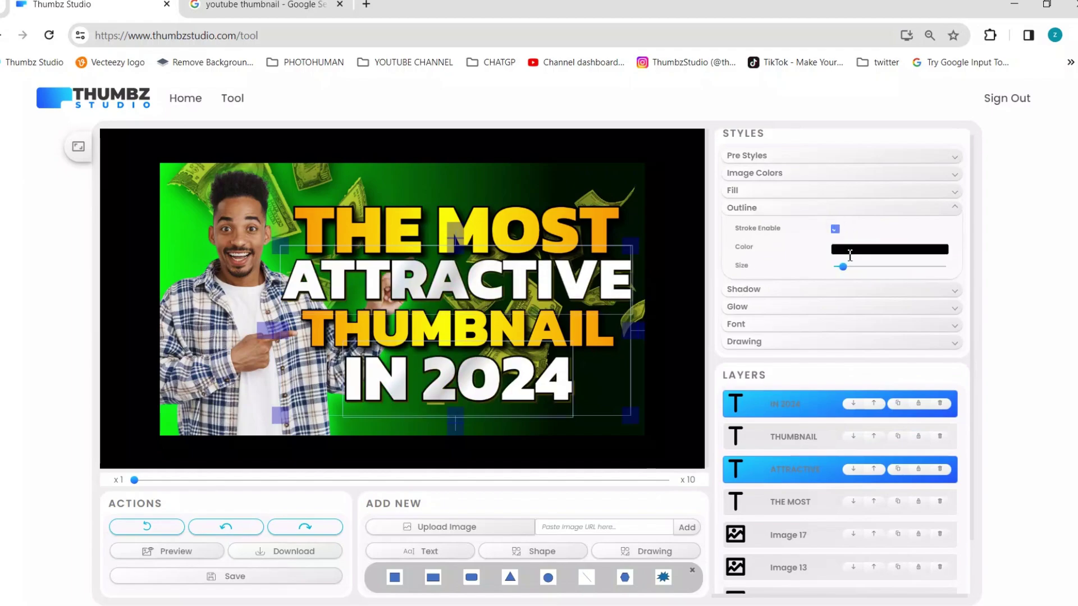
pyautogui.moveTo(843, 267)
pyautogui.mouseDown()
pyautogui.moveTo(854, 267)
pyautogui.moveTo(839, 285)
pyautogui.moveTo(862, 303)
pyautogui.moveTo(815, 270)
pyautogui.mouseUp()
pyautogui.click(800, 289)
pyautogui.click(849, 271)
pyautogui.click(837, 347)
pyautogui.click(797, 279)
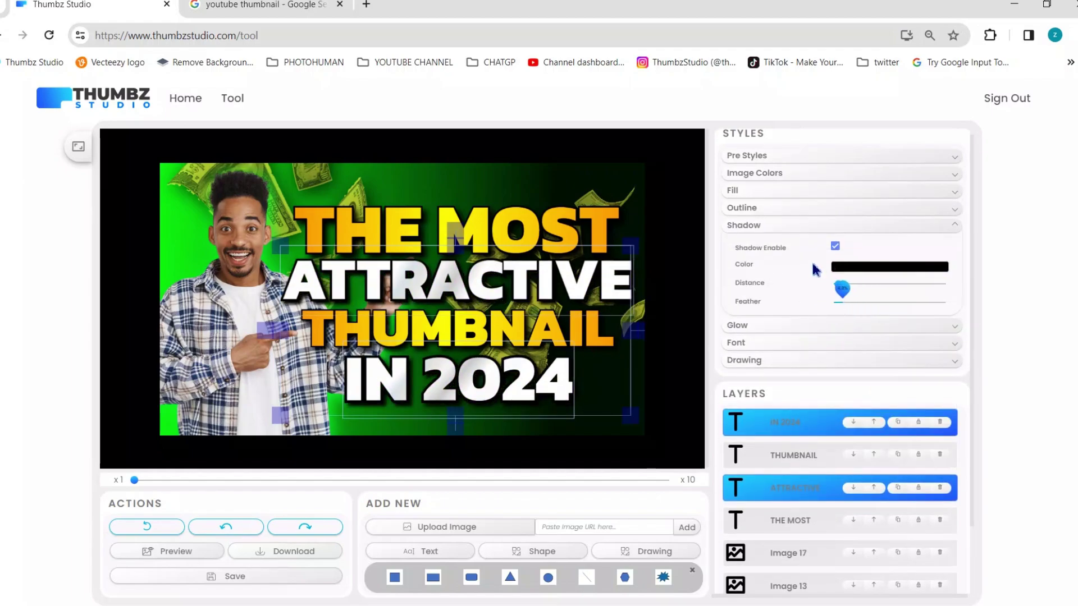
pyautogui.click(235, 4)
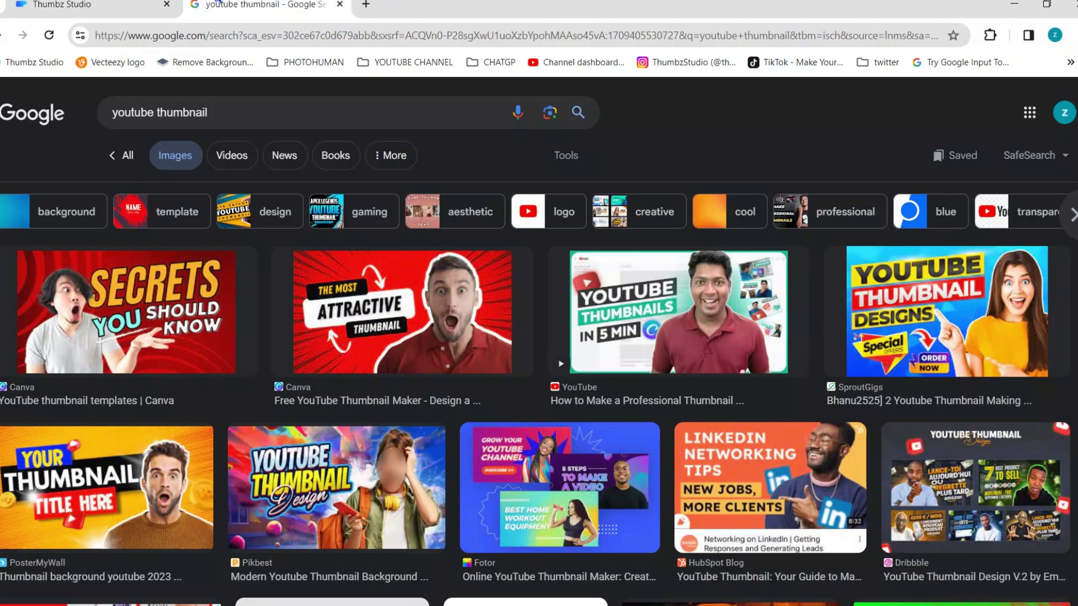
pyautogui.click(58, 3)
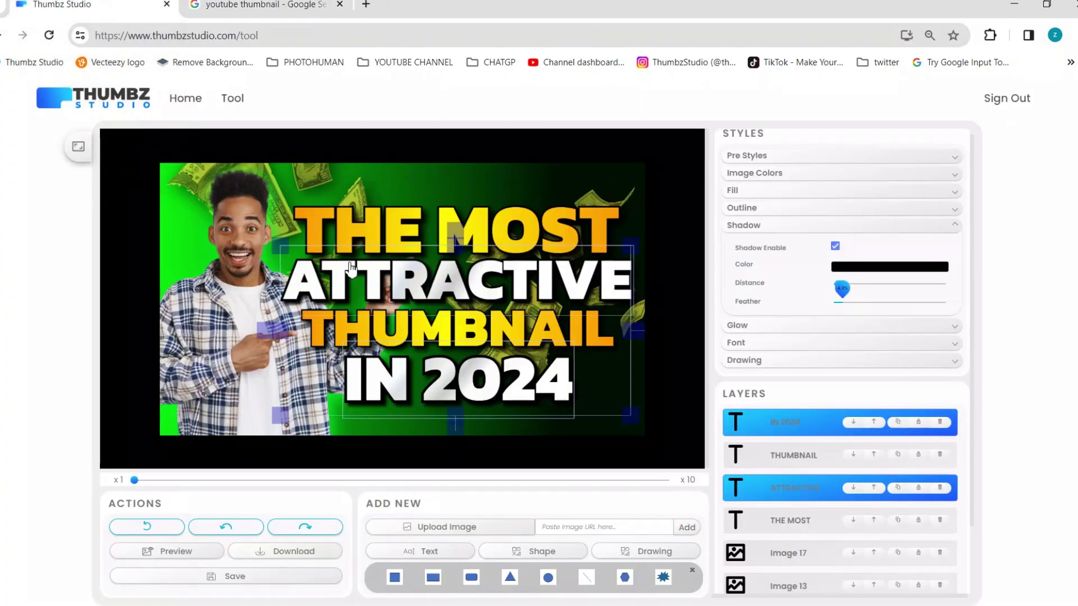
# - Enable a thin black outline of similar size on the THE MOST and THUMBNAIL texts
pyautogui.click(453, 228)
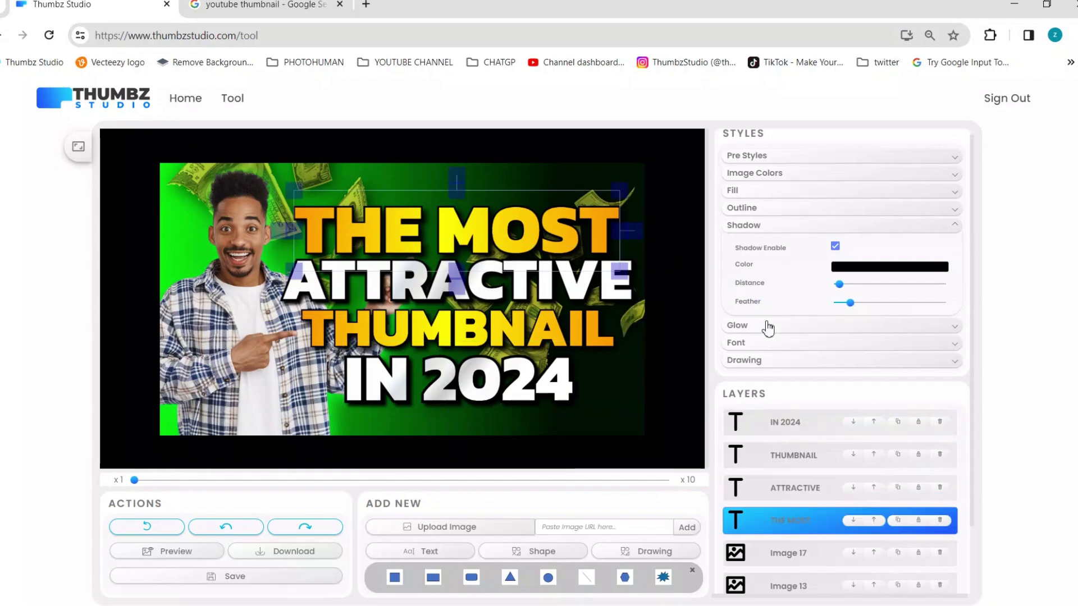
pyautogui.click(775, 209)
pyautogui.click(845, 266)
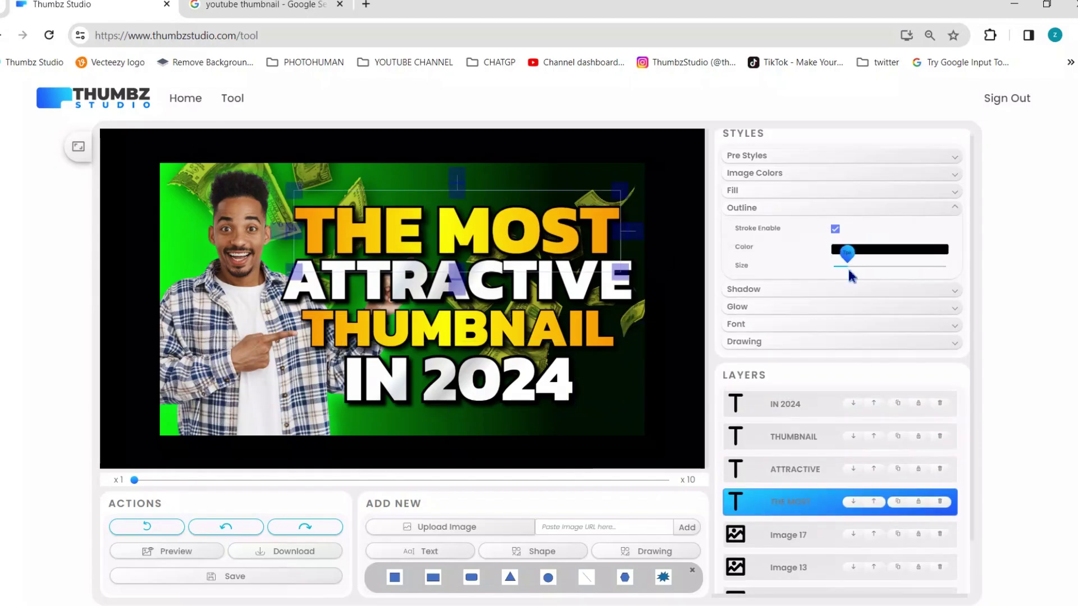
pyautogui.click(584, 328)
pyautogui.click(847, 267)
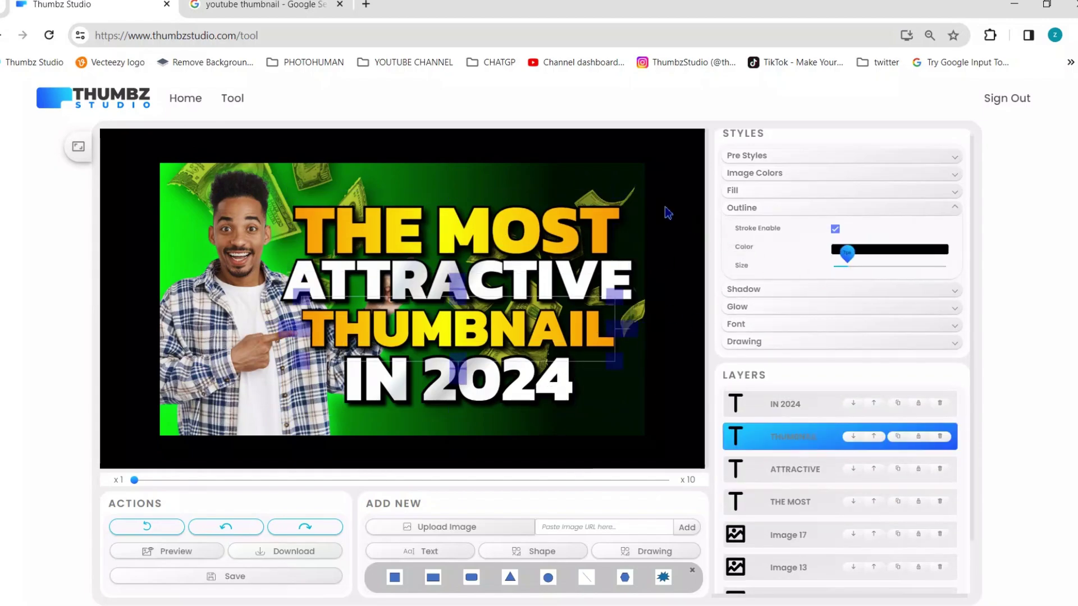
pyautogui.click(588, 177)
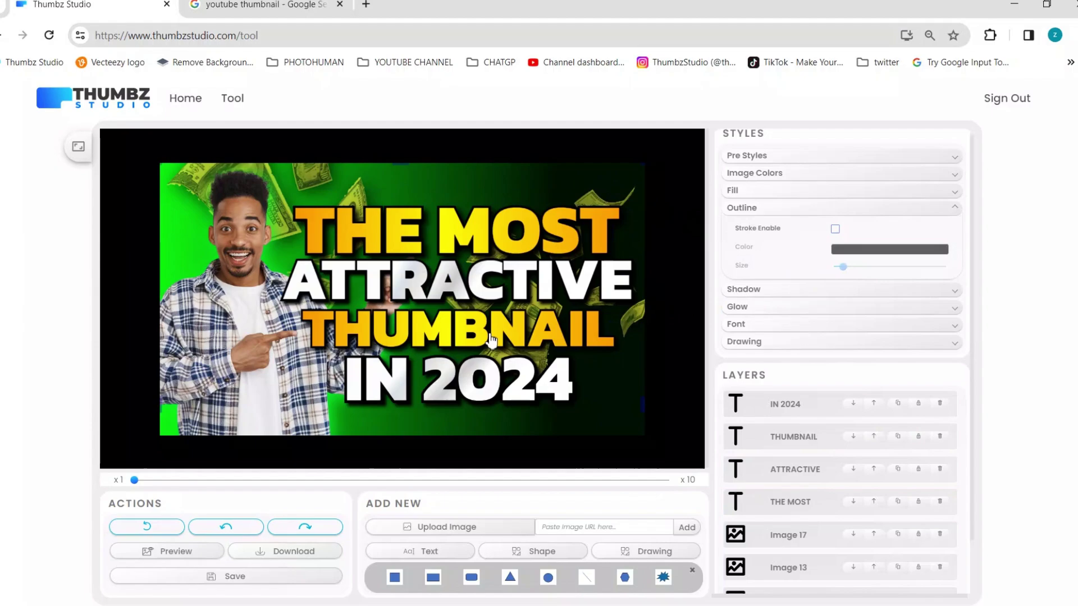
# - Download the finished thumbnail and open the downloaded image
pyautogui.click(323, 564)
pyautogui.click(885, 84)
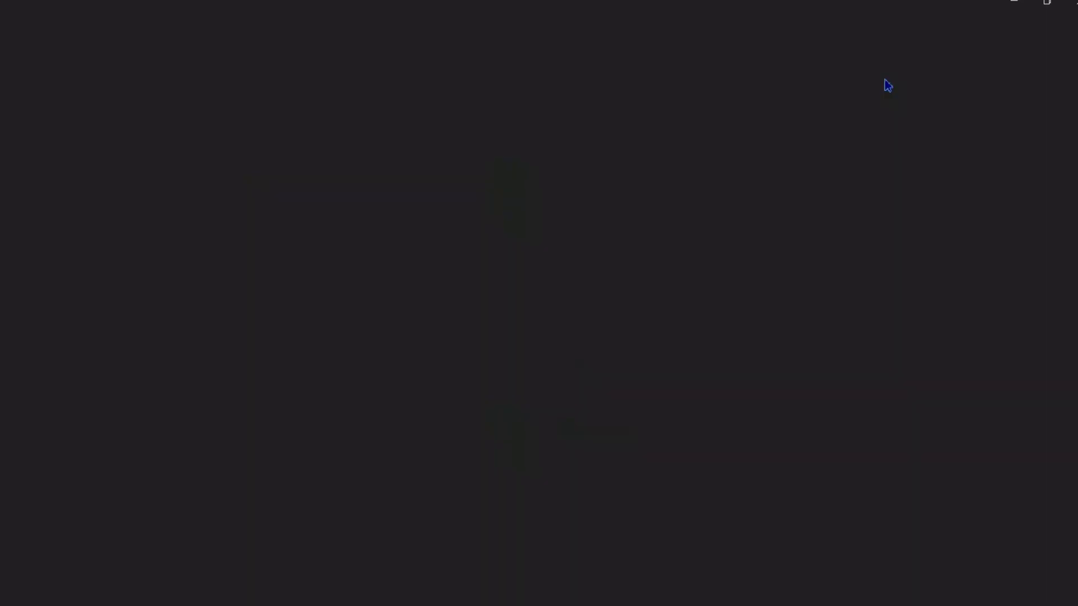